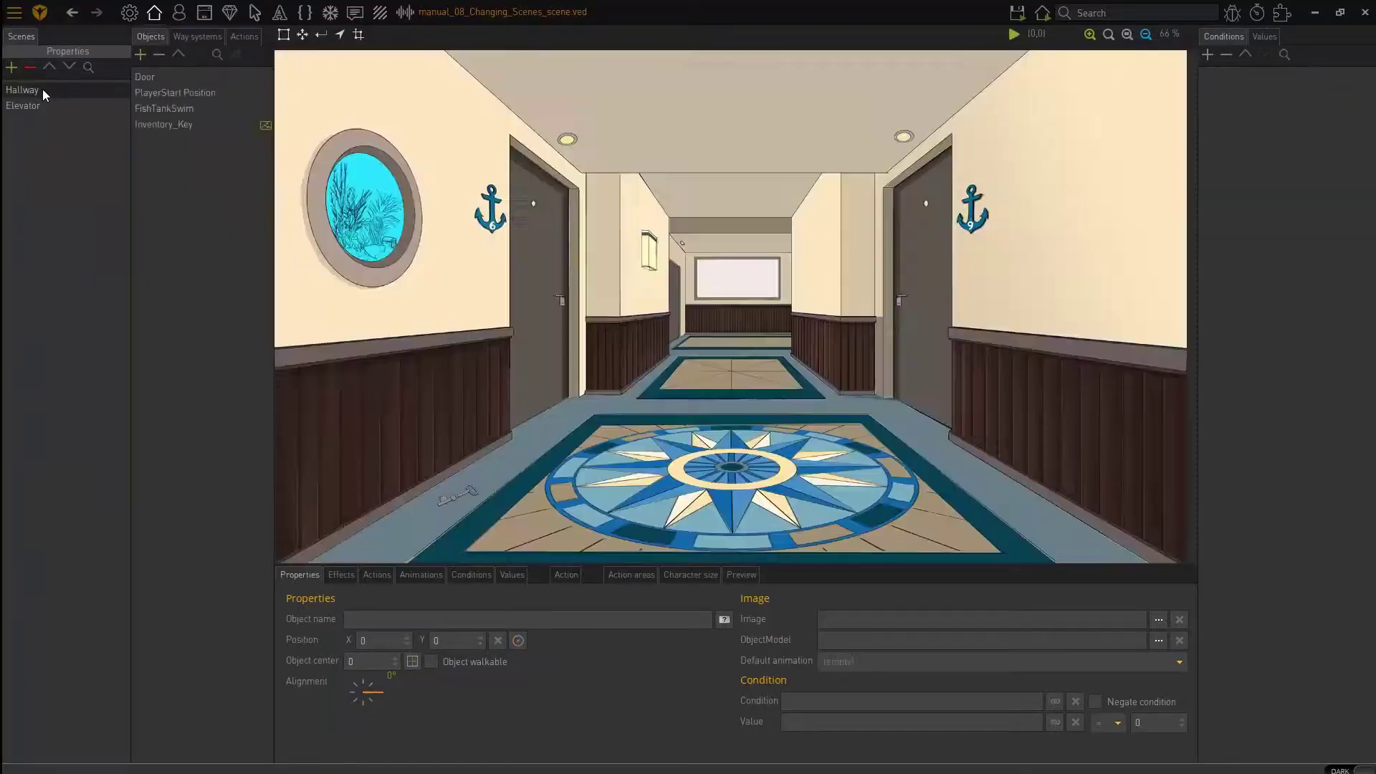
# Switch back and forth between the Hallway and Elevator scenes, ending on Hallway
pyautogui.click(42, 104)
pyautogui.click(44, 89)
pyautogui.click(43, 105)
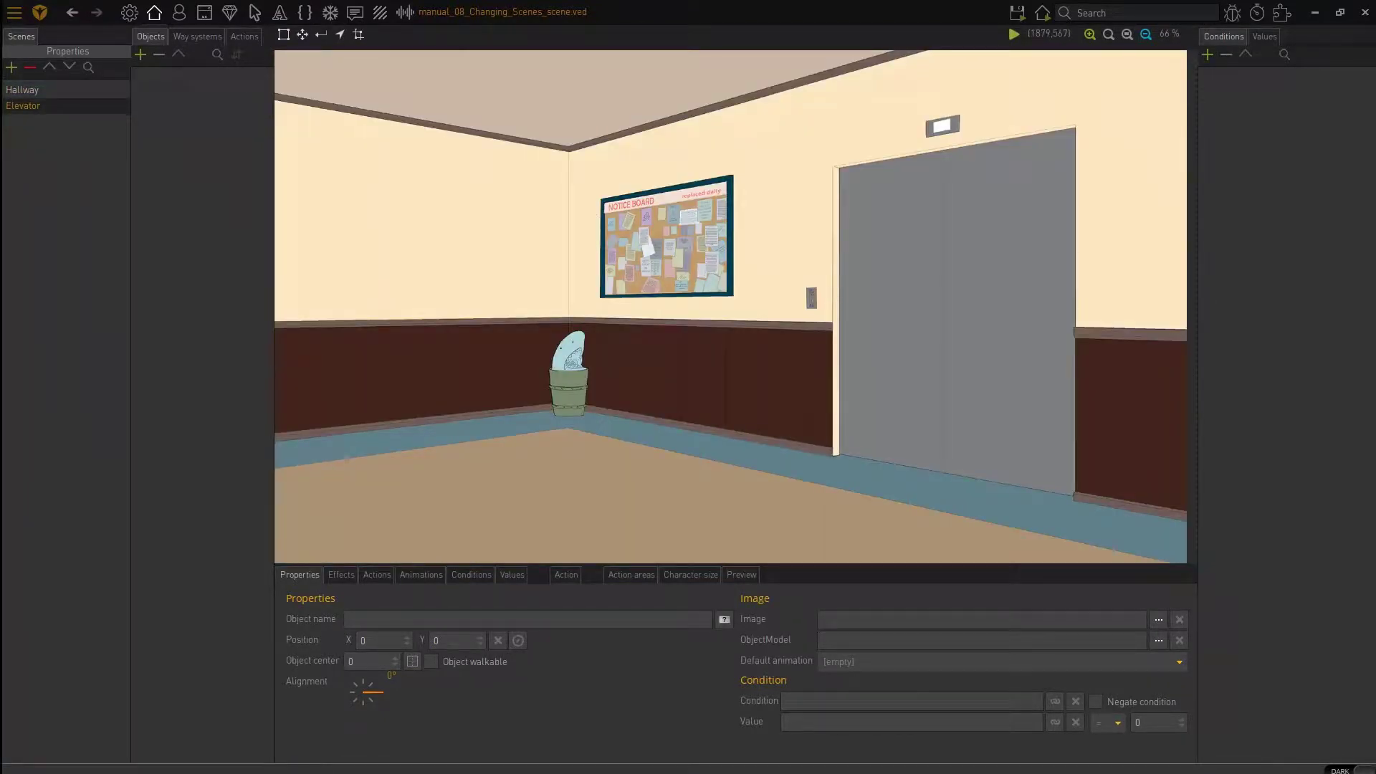
pyautogui.click(27, 96)
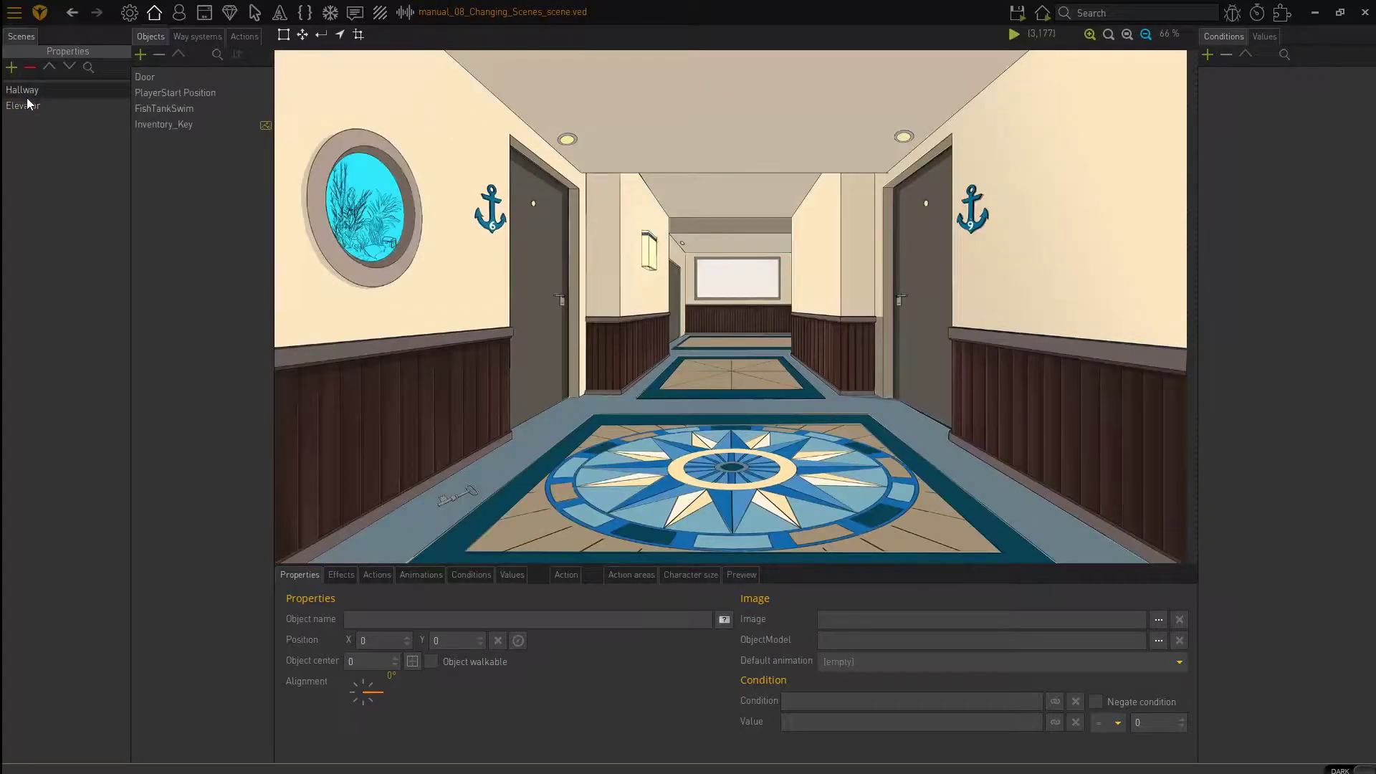
pyautogui.click(21, 106)
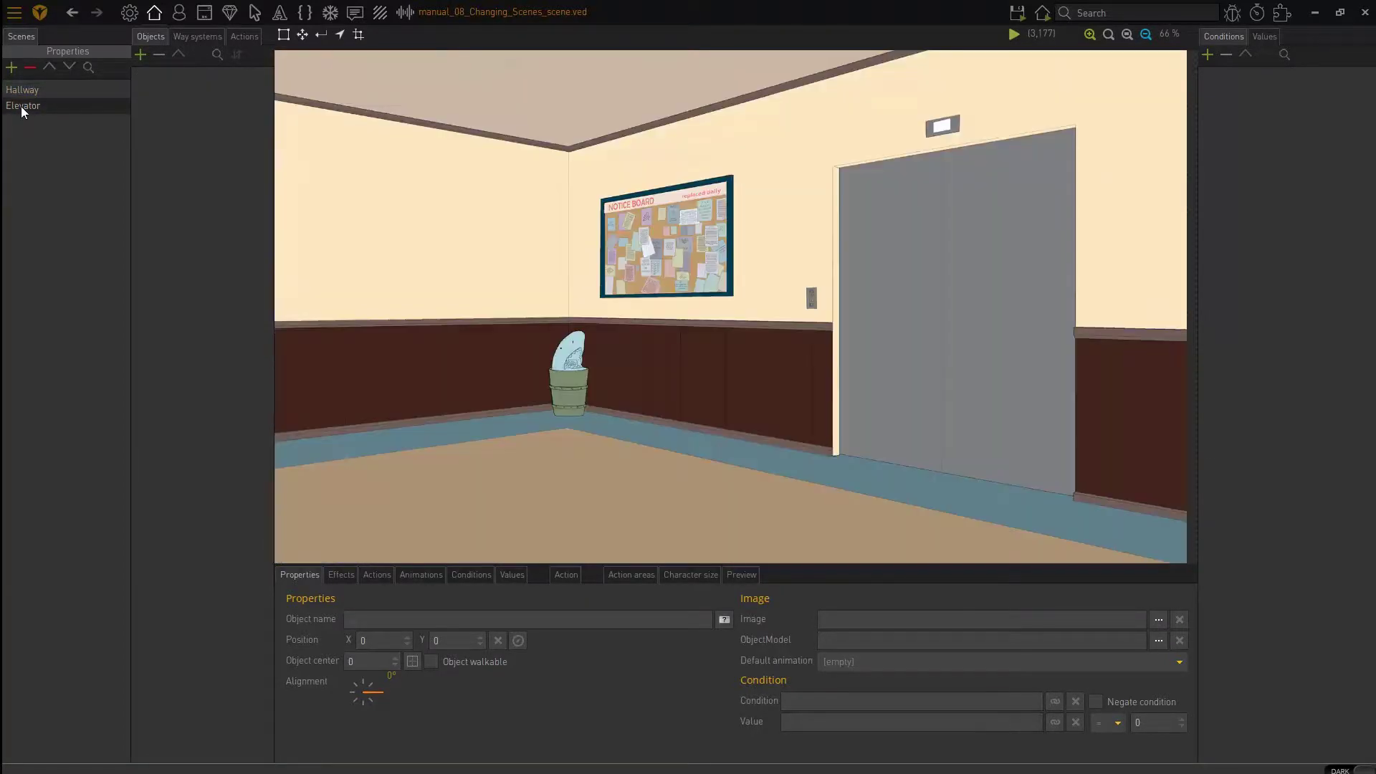
pyautogui.click(21, 92)
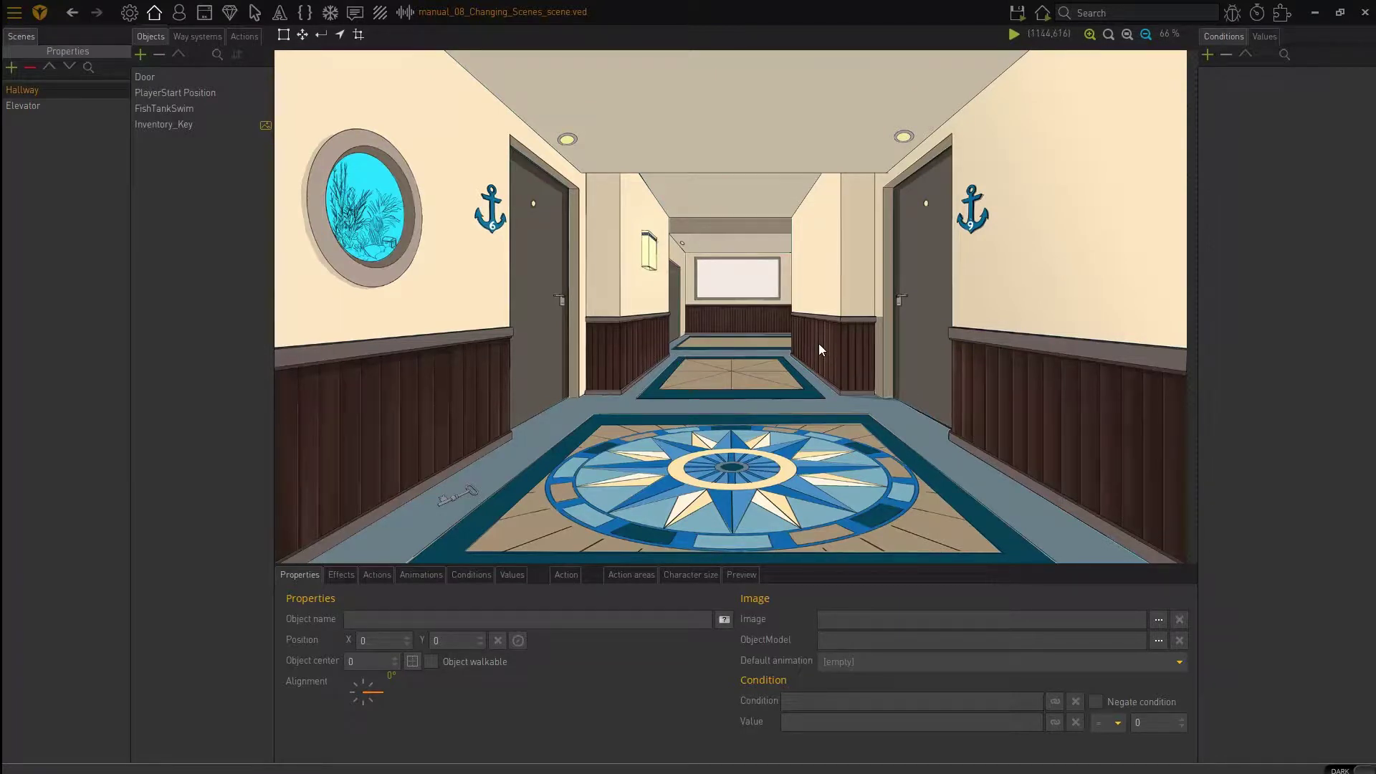
pyautogui.click(49, 107)
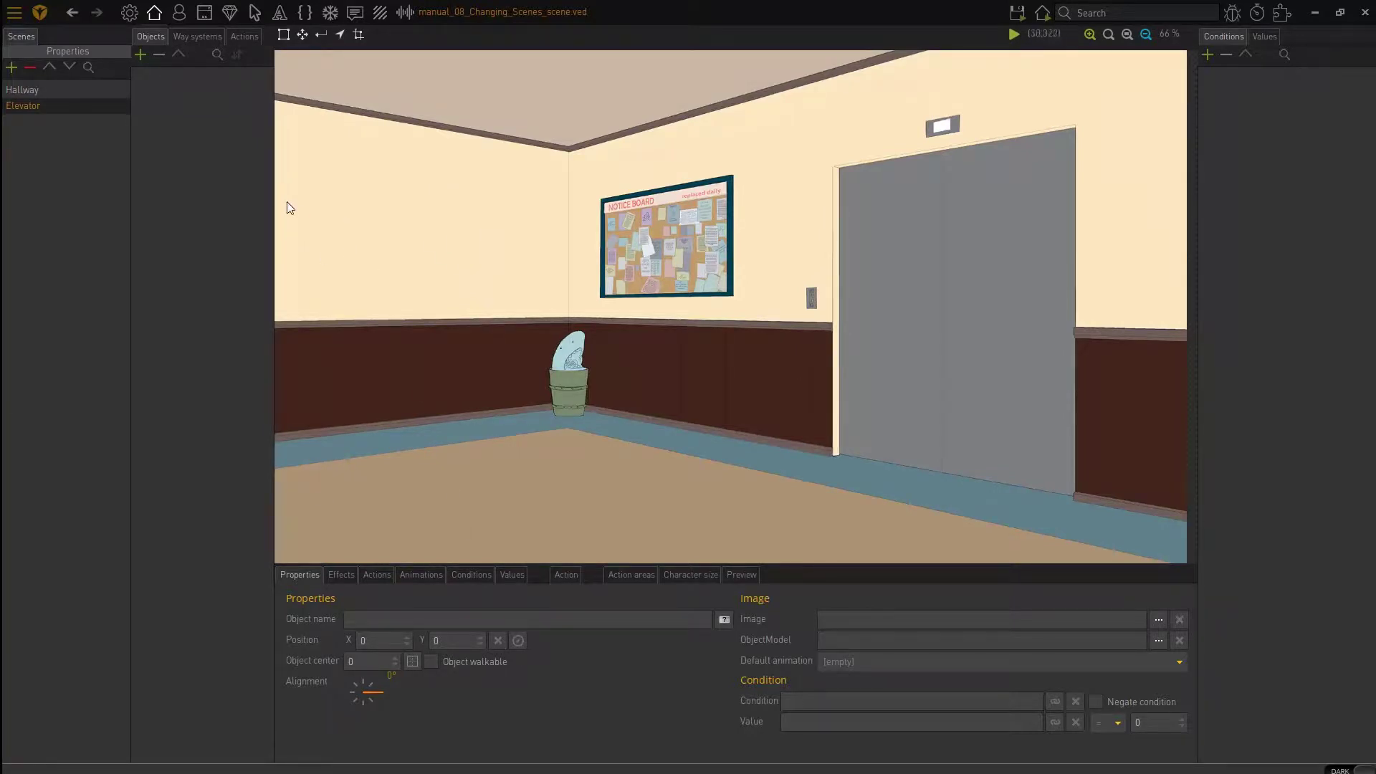
pyautogui.click(59, 92)
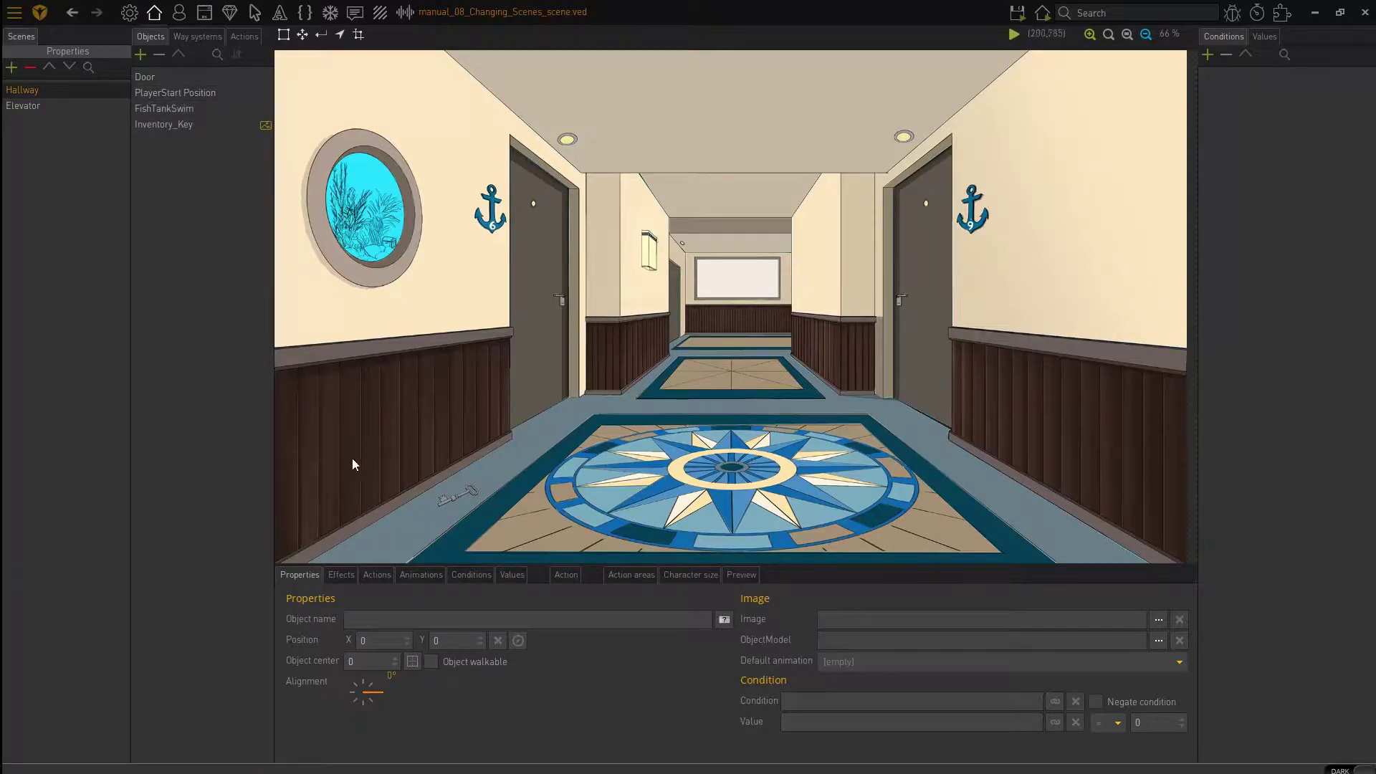
# Check the Door's position (668, 773) without changing it and switch to the Elevator scene
pyautogui.click(170, 78)
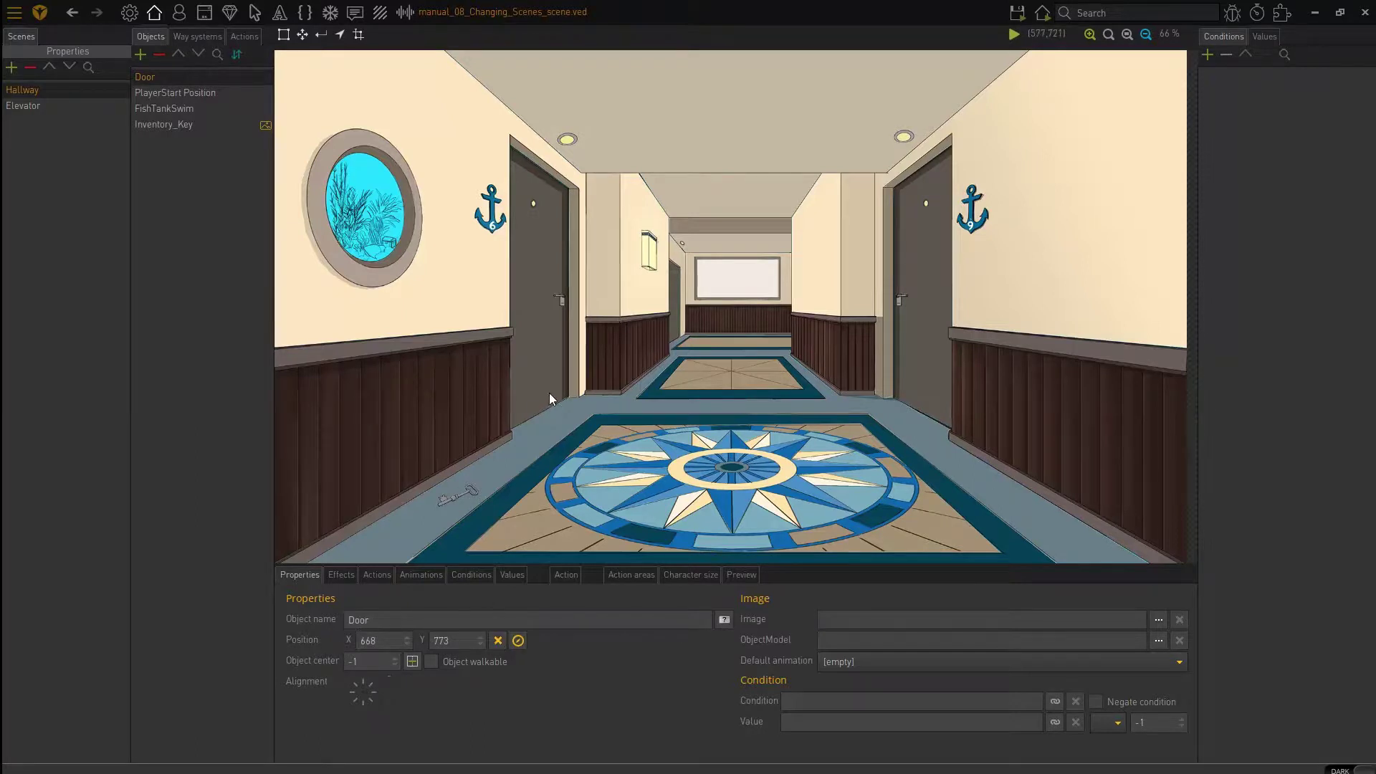
pyautogui.click(519, 640)
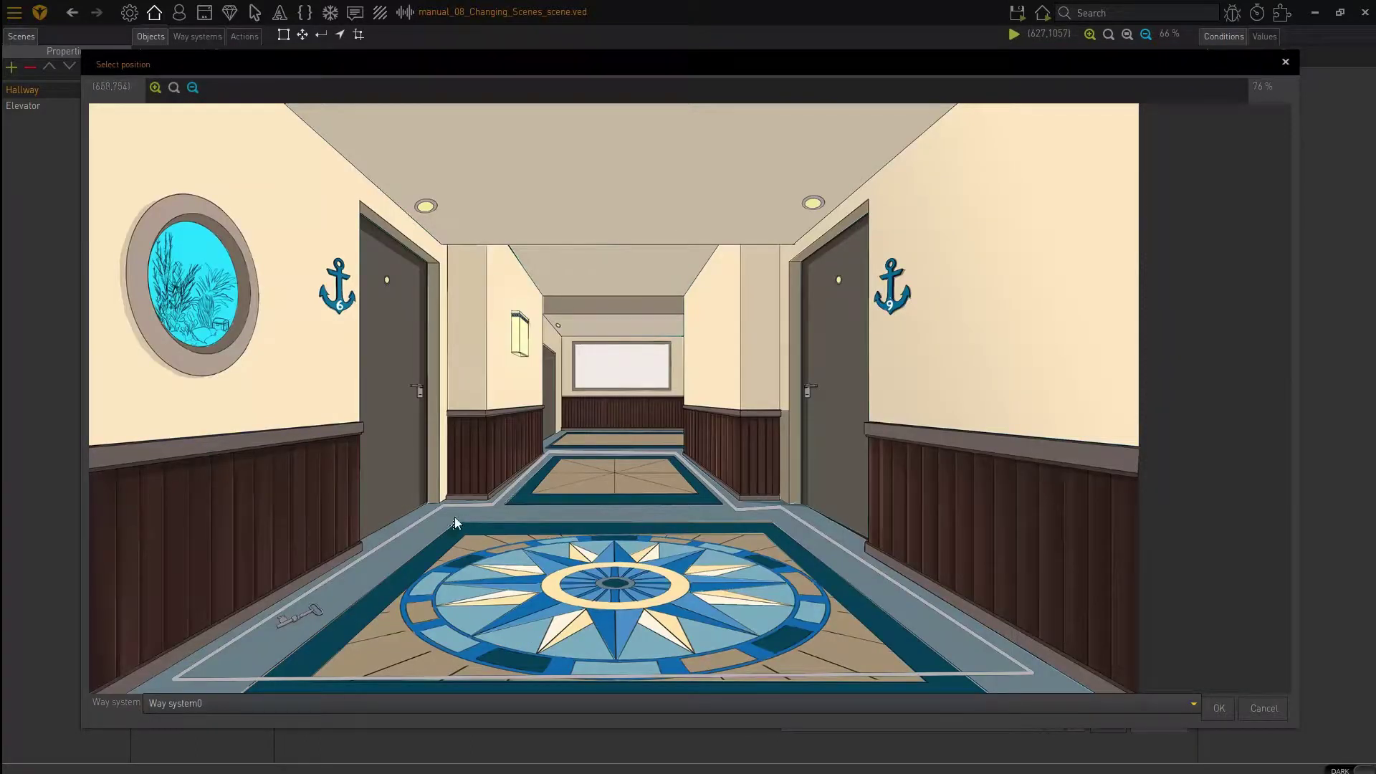
pyautogui.click(1275, 708)
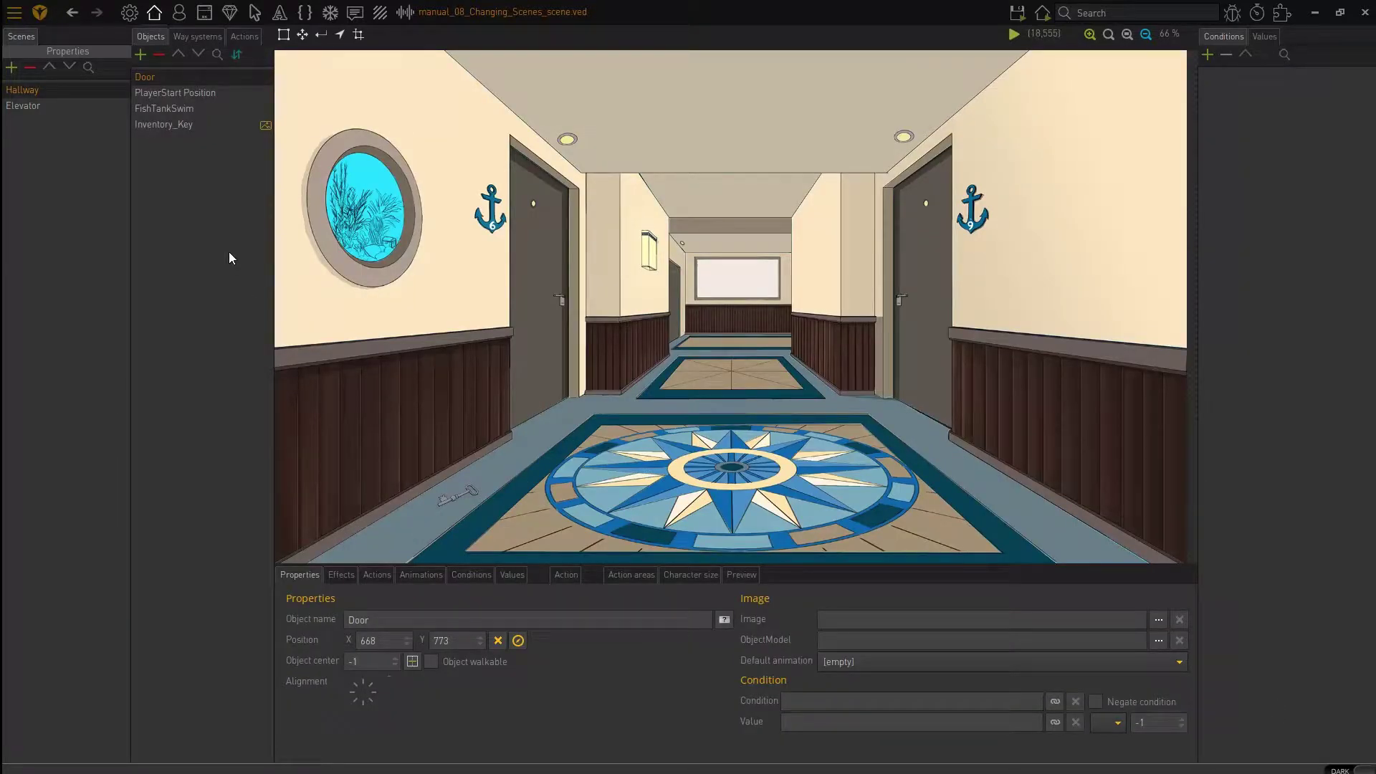
pyautogui.click(57, 107)
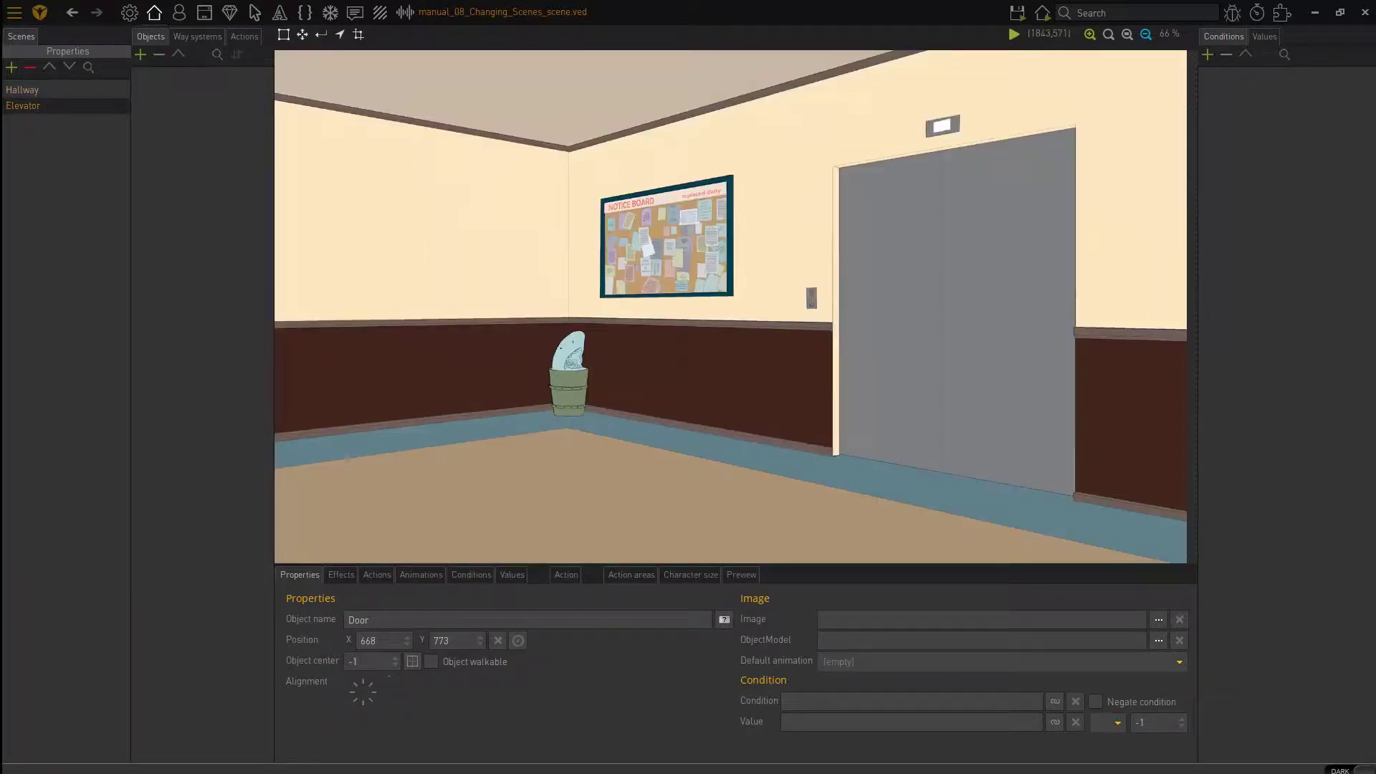
# Add an ExitLeft object named 'Back to hallway' positioned at 128, 973
pyautogui.click(141, 55)
pyautogui.write('Exit')
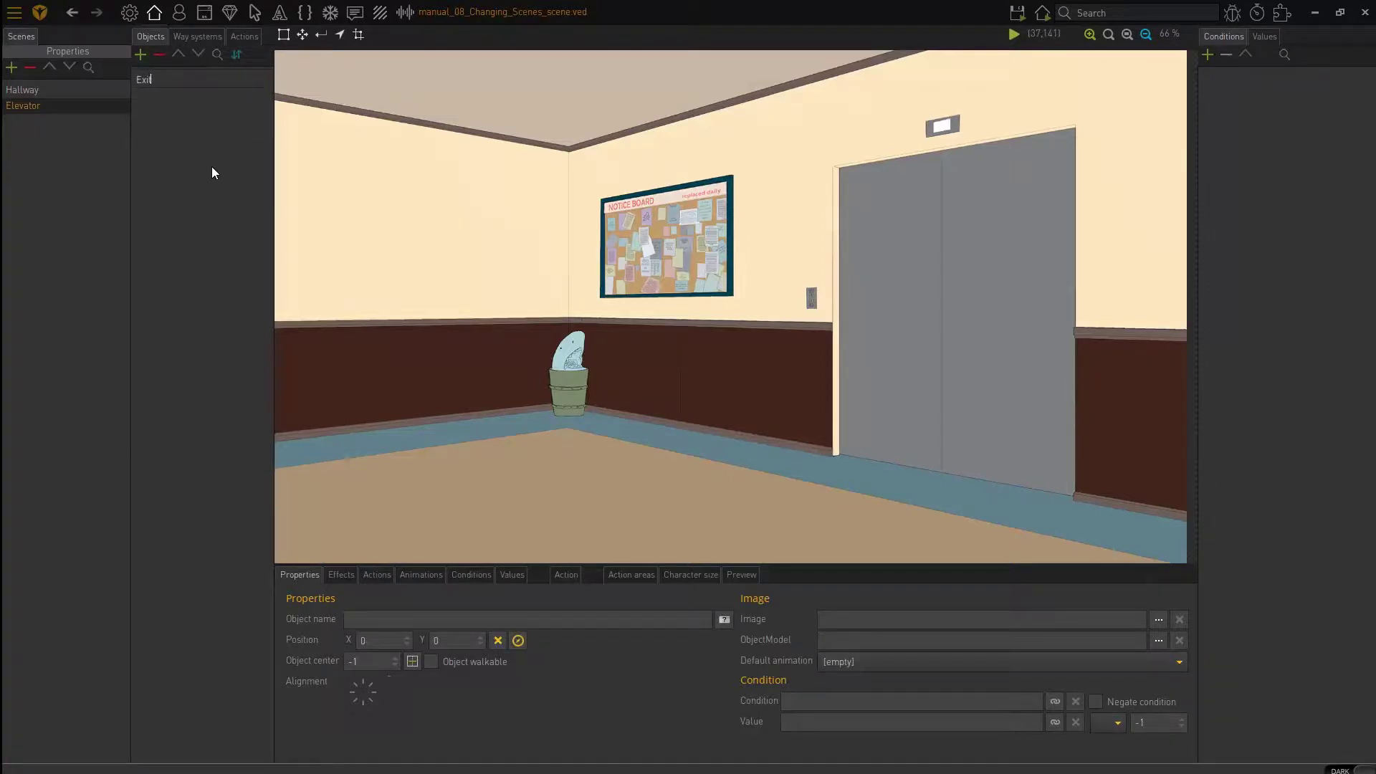
pyautogui.write('Left')
pyautogui.press('Return')
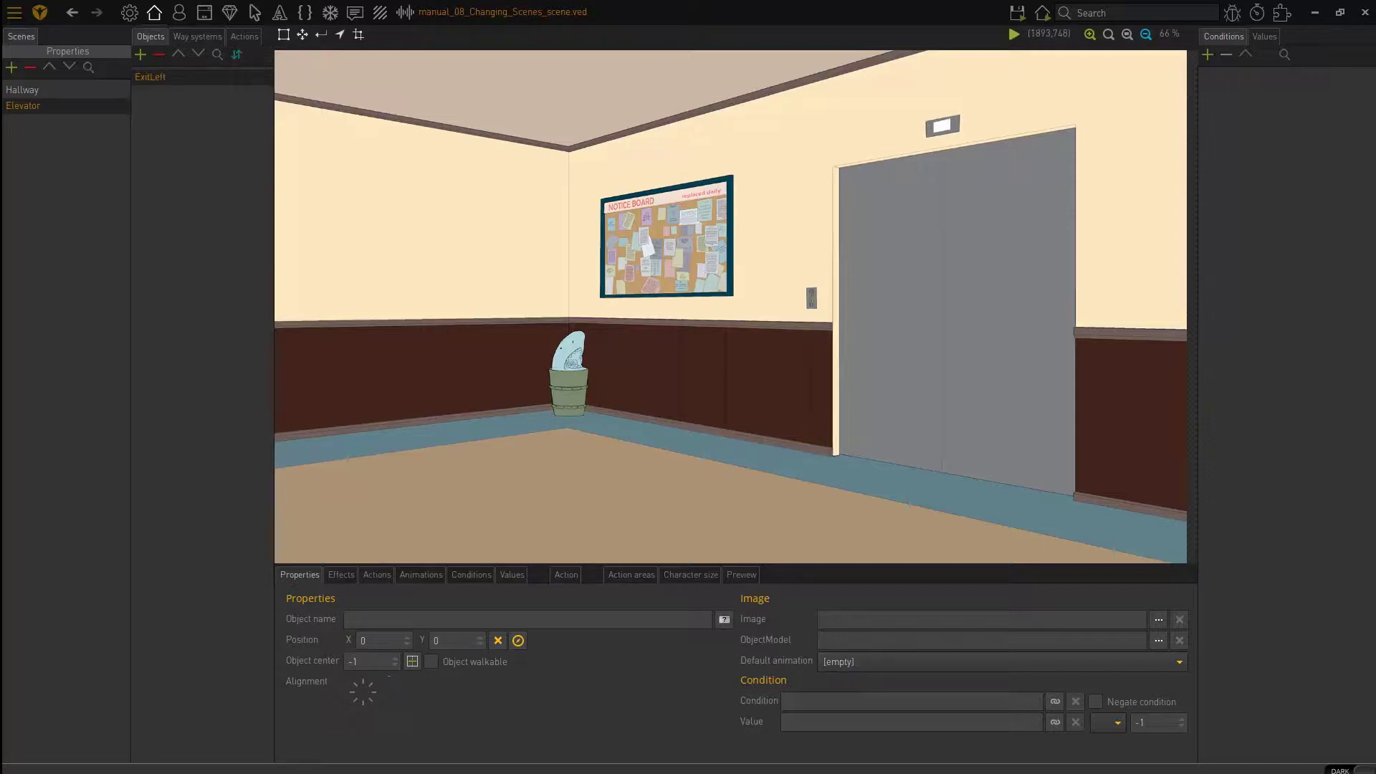
pyautogui.click(394, 619)
pyautogui.write('Back to hallway')
pyautogui.click(518, 640)
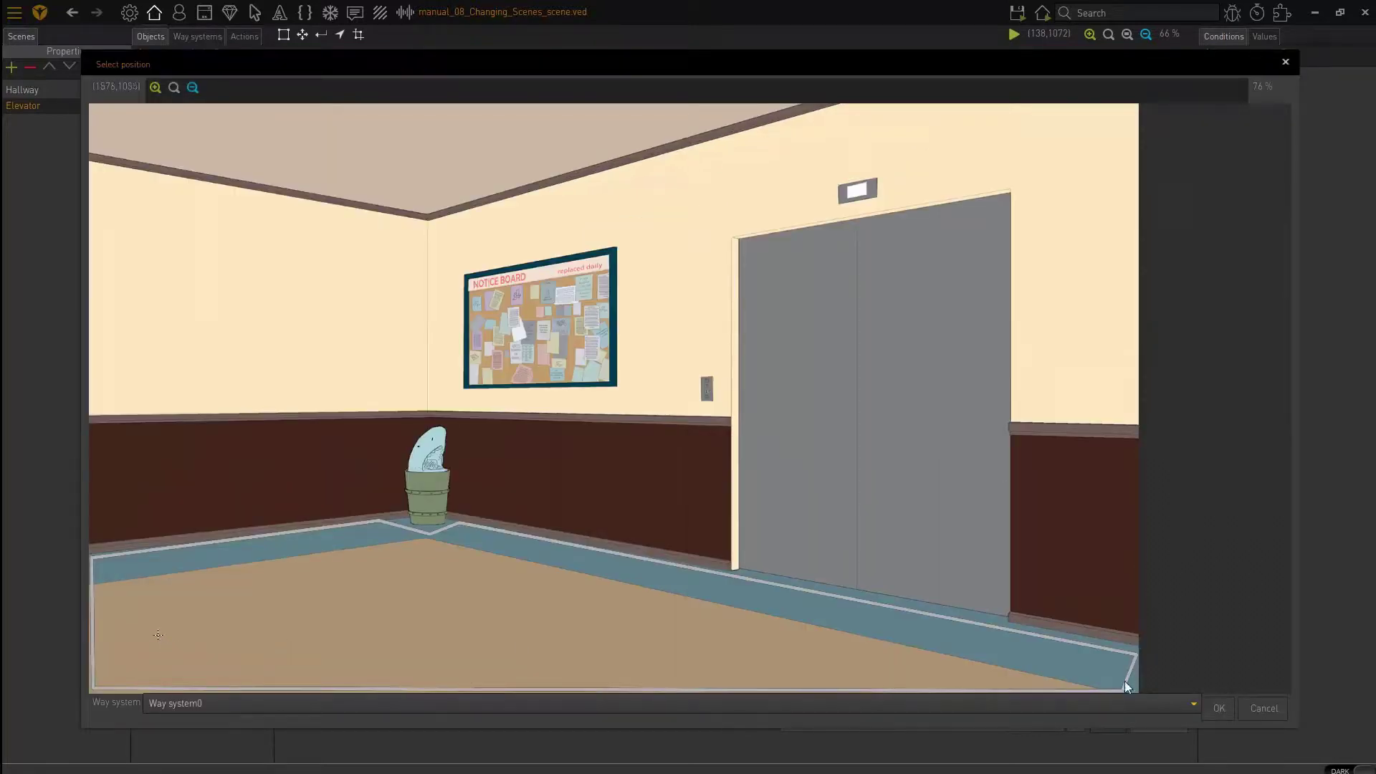
pyautogui.click(1218, 709)
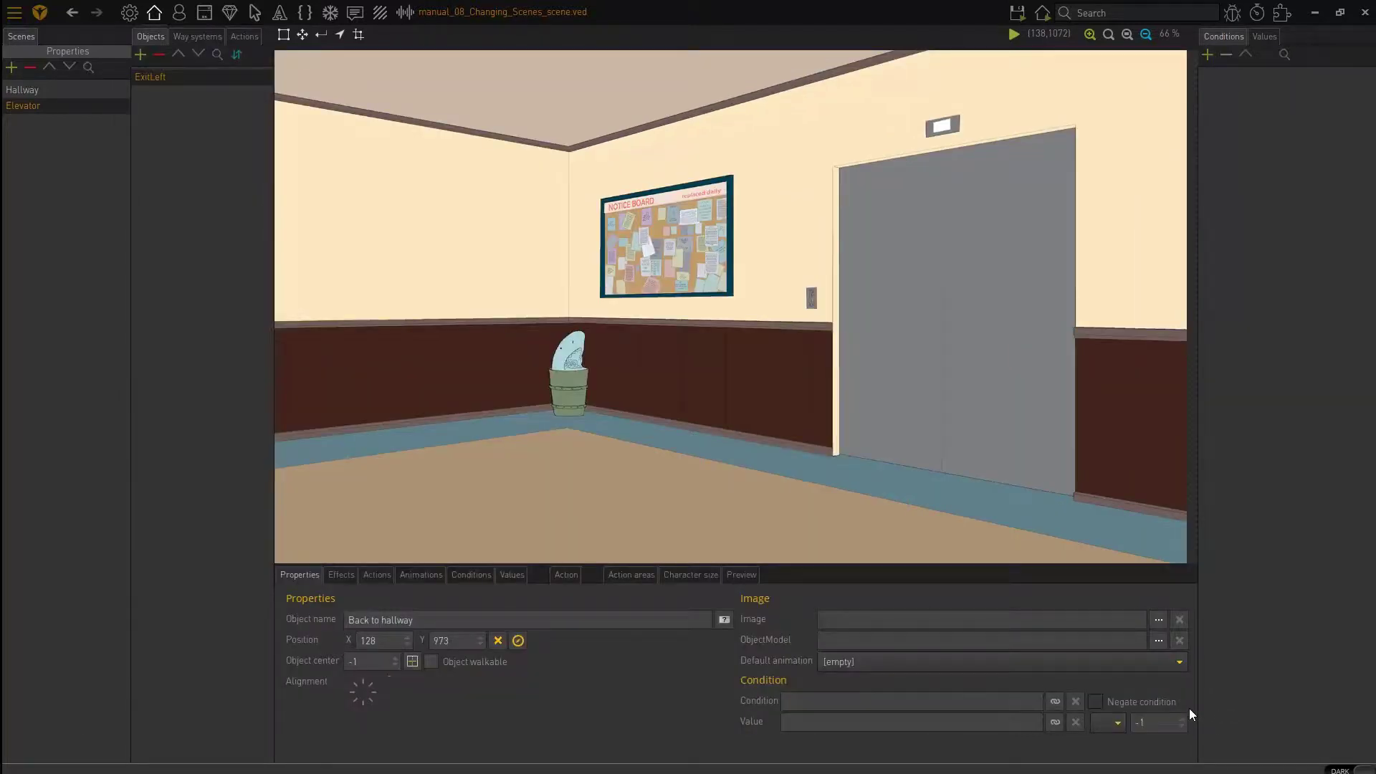
# Draw ExitLeft's clickable area as a tall rectangle along the left edge
pyautogui.click(282, 34)
pyautogui.click(278, 219)
pyautogui.click(343, 219)
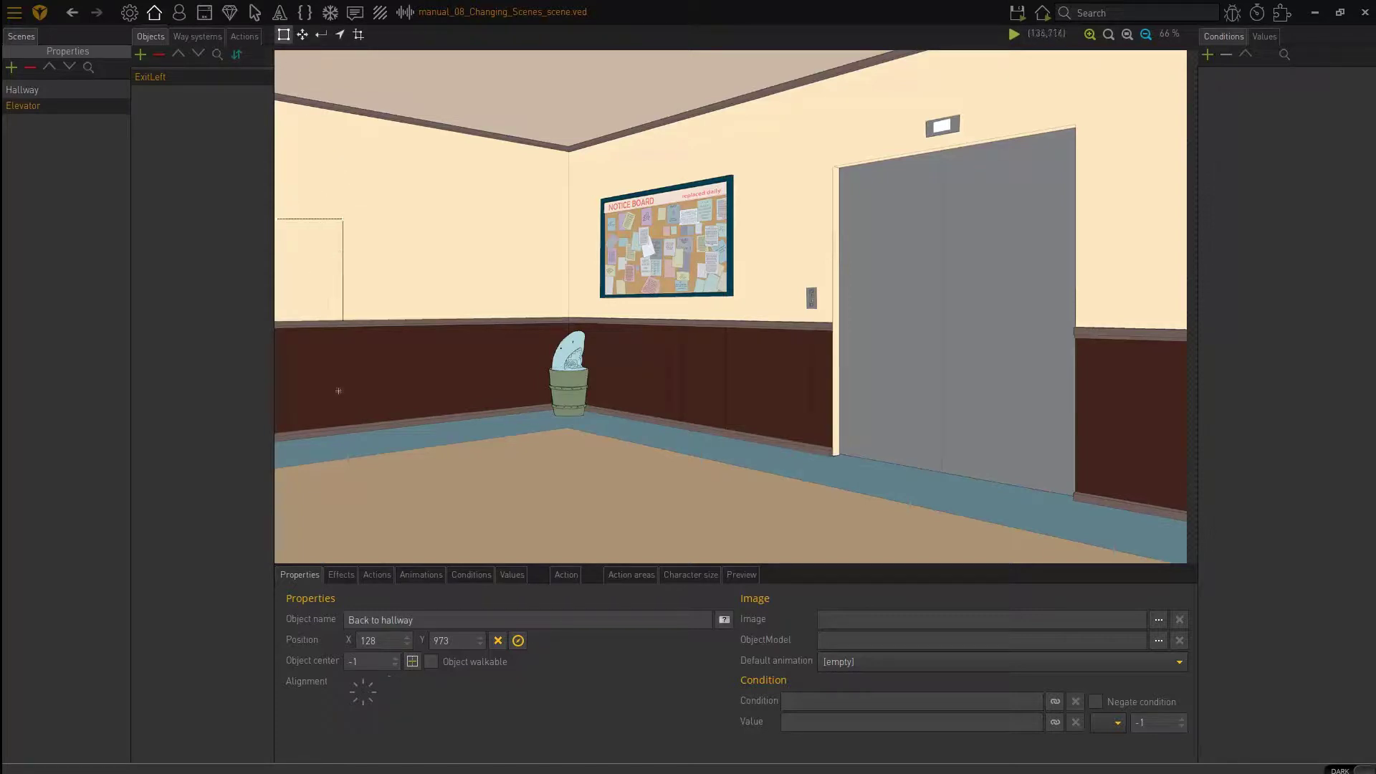
pyautogui.click(342, 553)
pyautogui.click(279, 553)
pyautogui.click(279, 219)
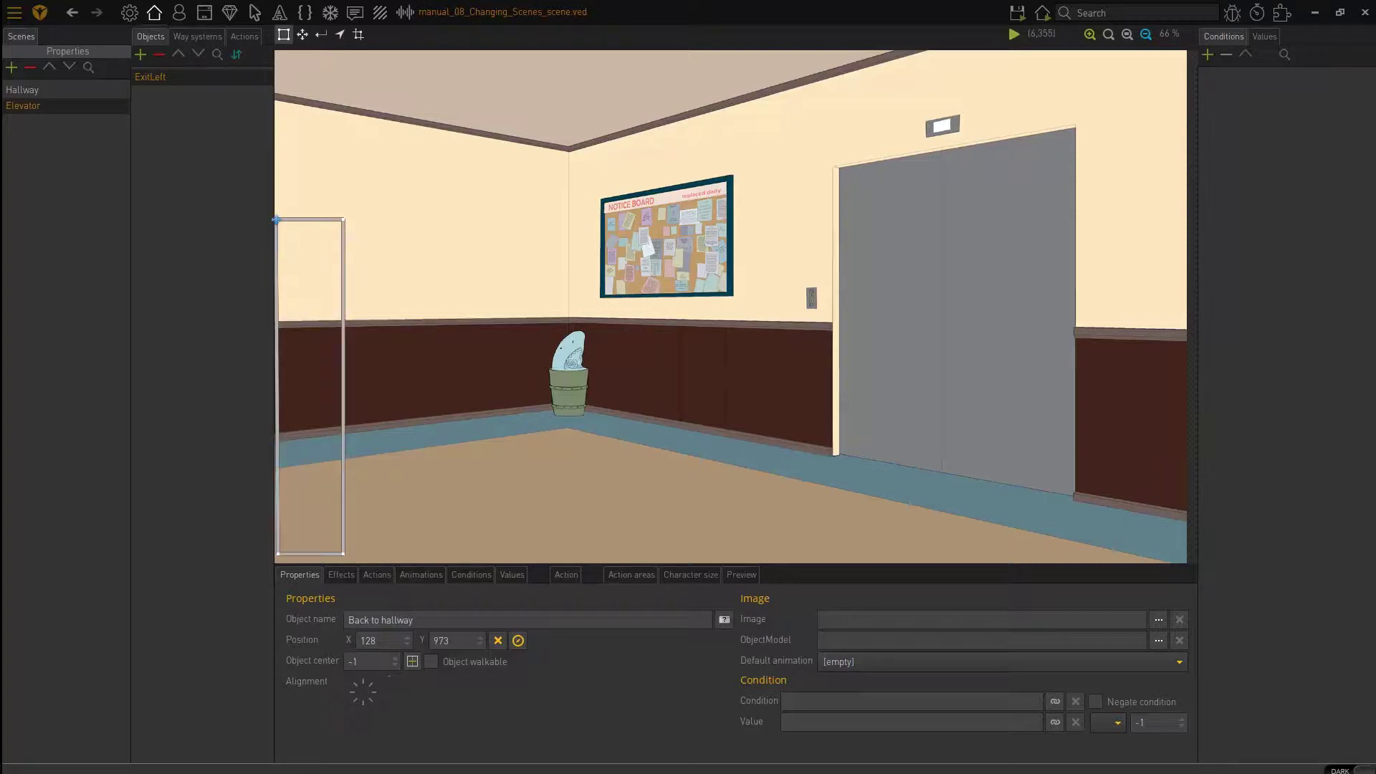
pyautogui.click(285, 34)
pyautogui.click(285, 37)
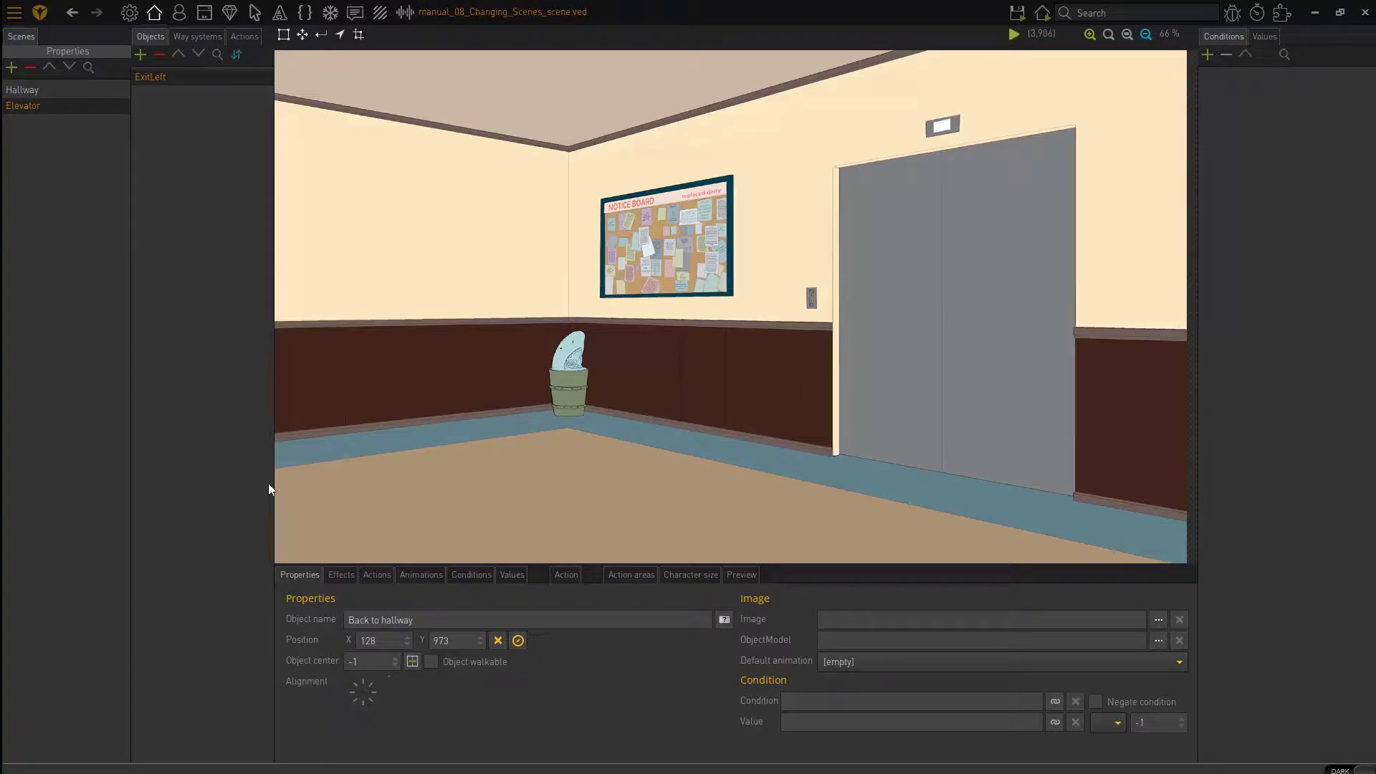
# Add an Exit_Back object to the Hallway with an area outlining the corridor's far end
pyautogui.click(35, 92)
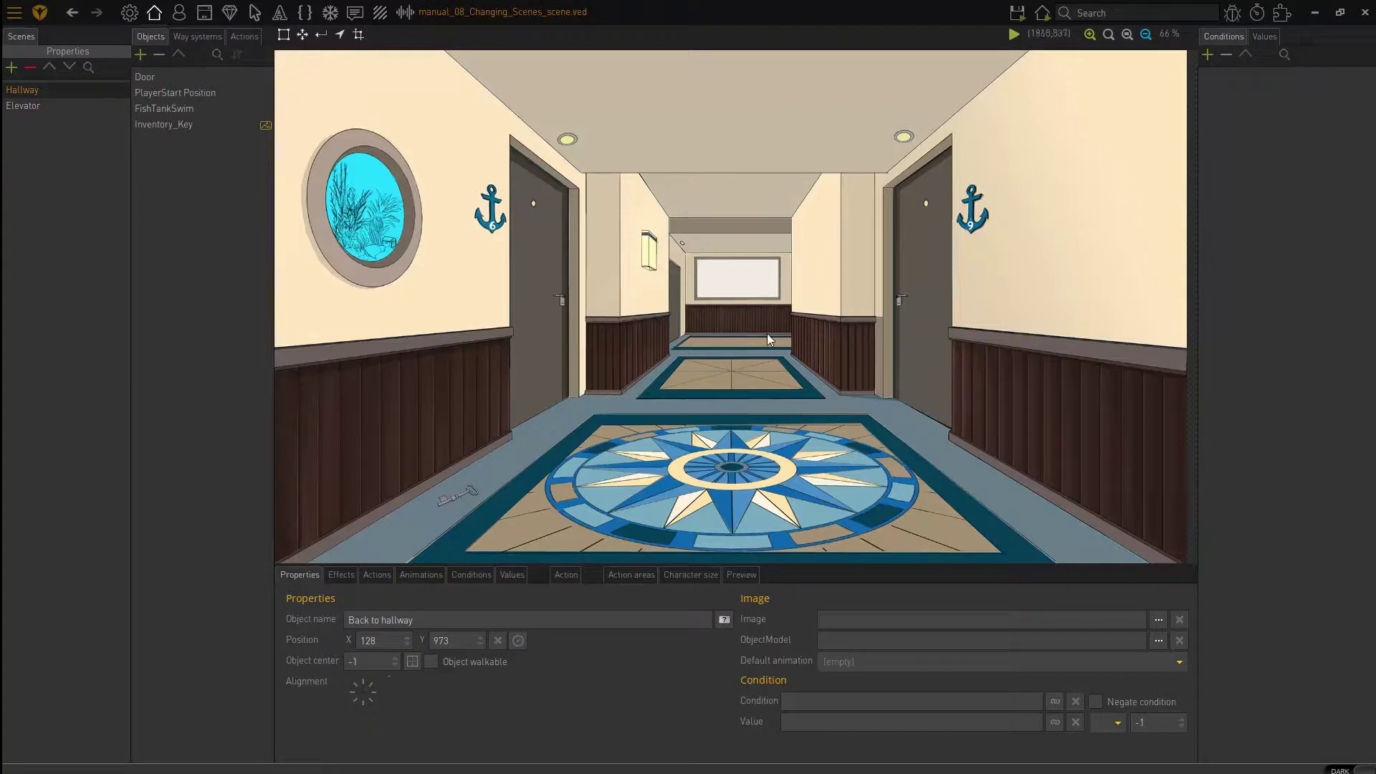
pyautogui.click(141, 54)
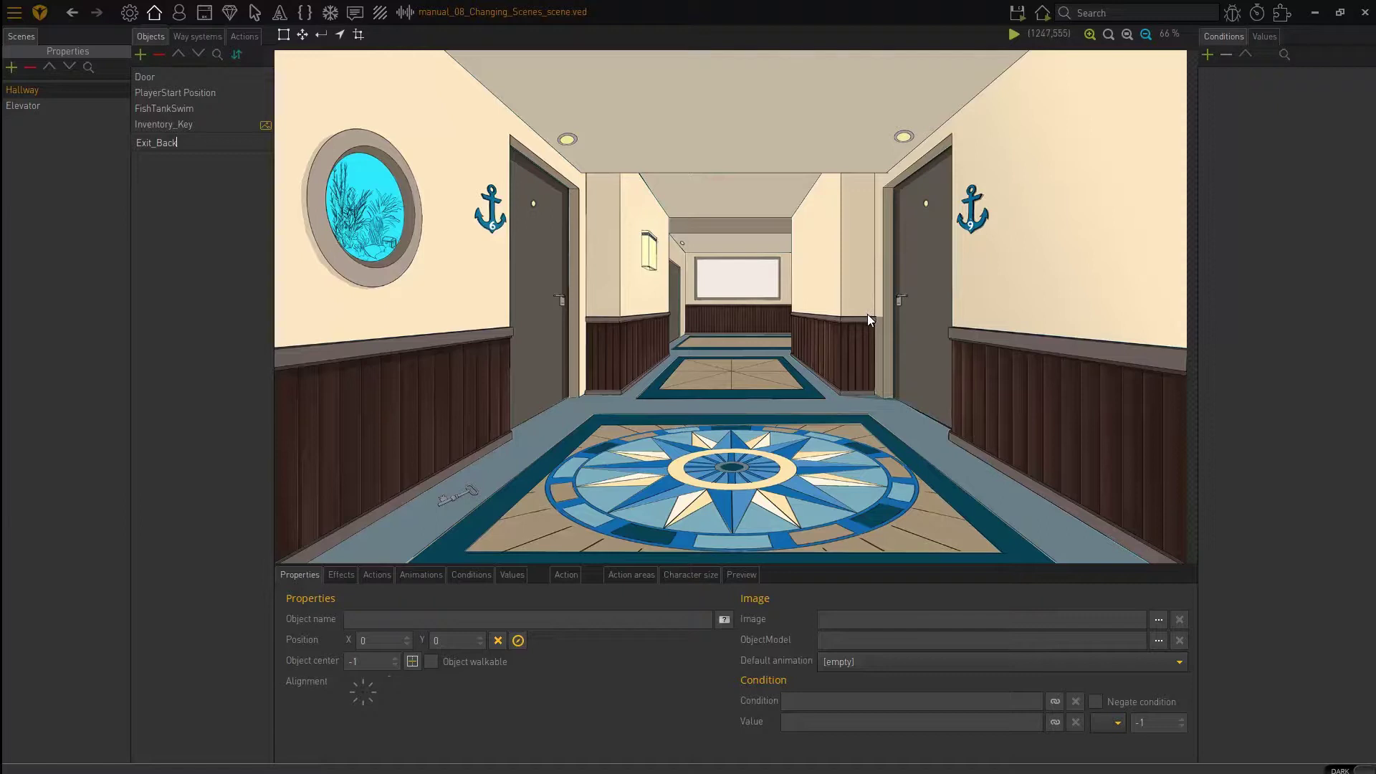
pyautogui.click(225, 284)
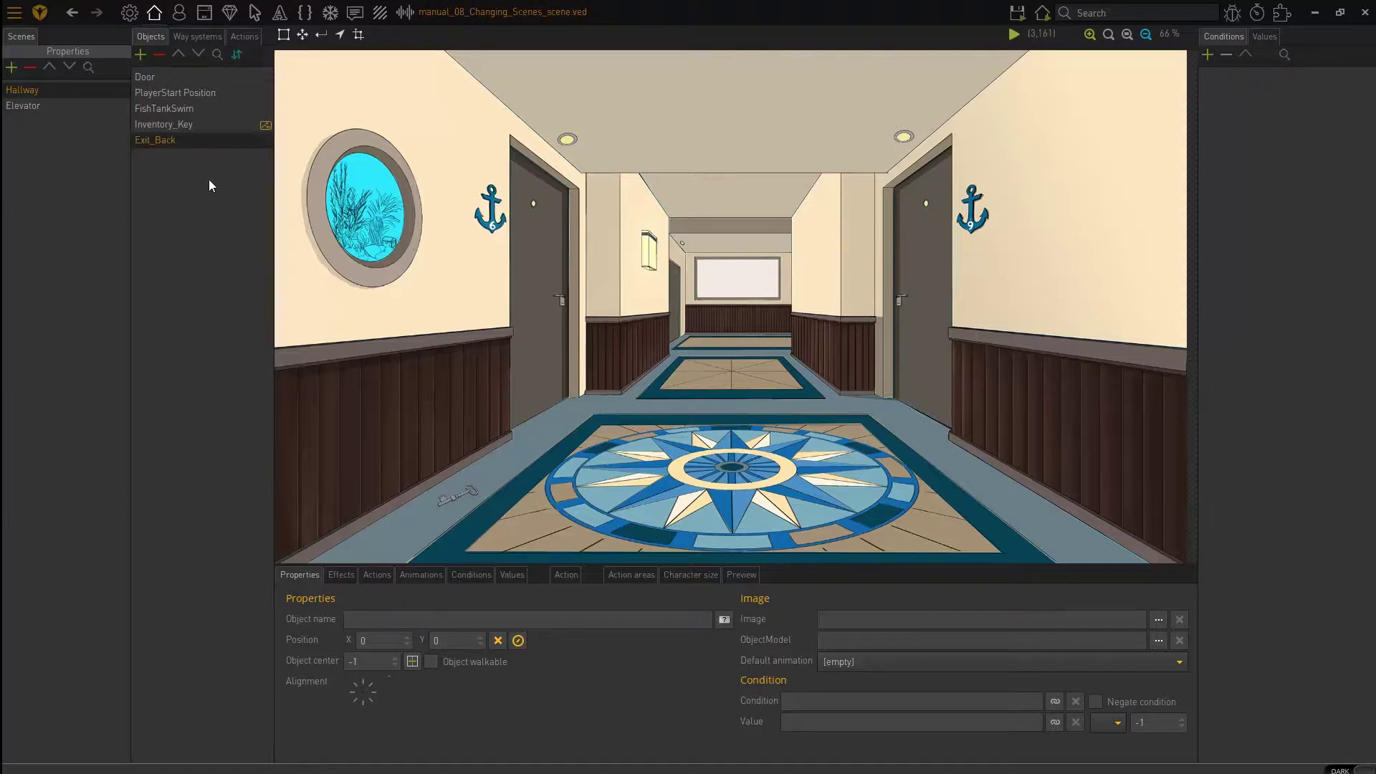
pyautogui.click(288, 38)
pyautogui.moveTo(791, 217); pyautogui.dragTo(664, 349)
pyautogui.click(797, 347)
pyautogui.click(789, 216)
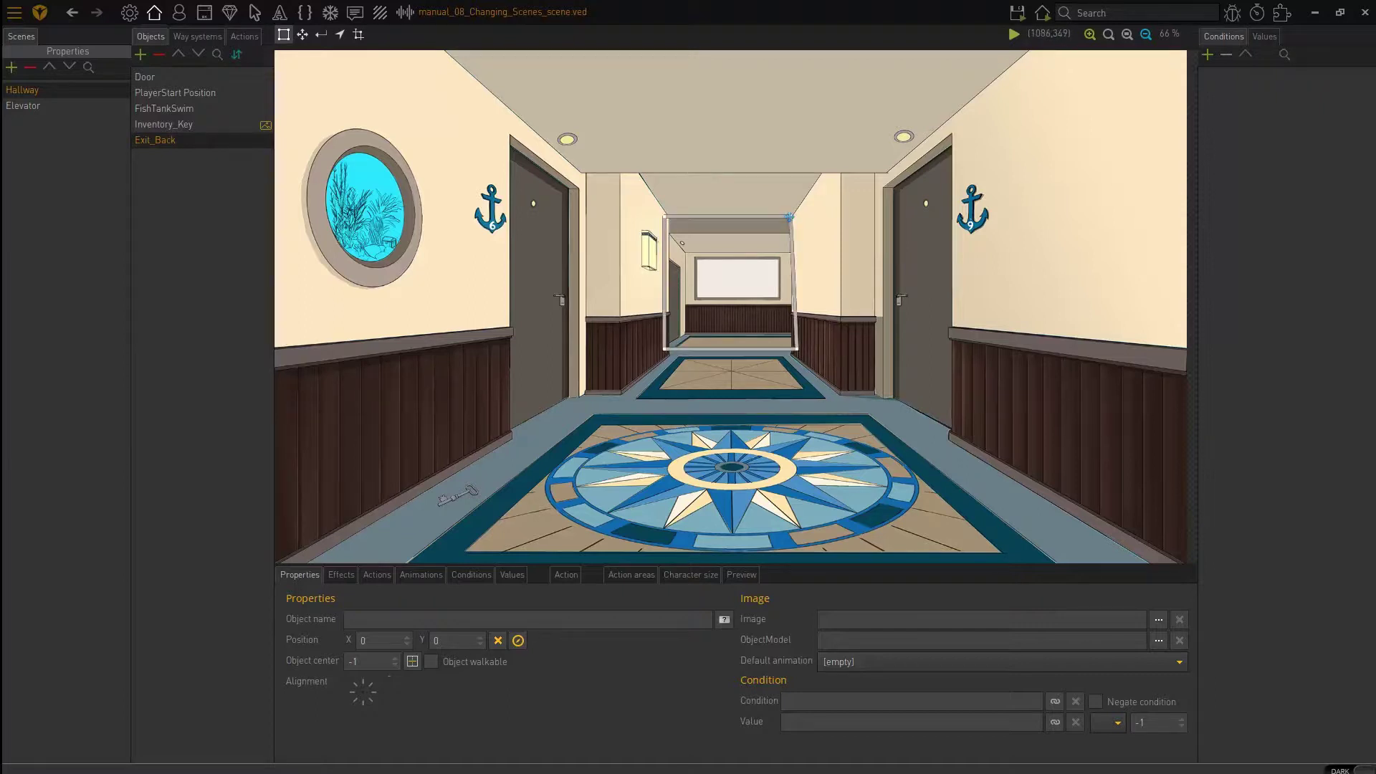
# Position Exit_Back at 954, 693 and name it 'Go To Elevator'
pyautogui.click(517, 642)
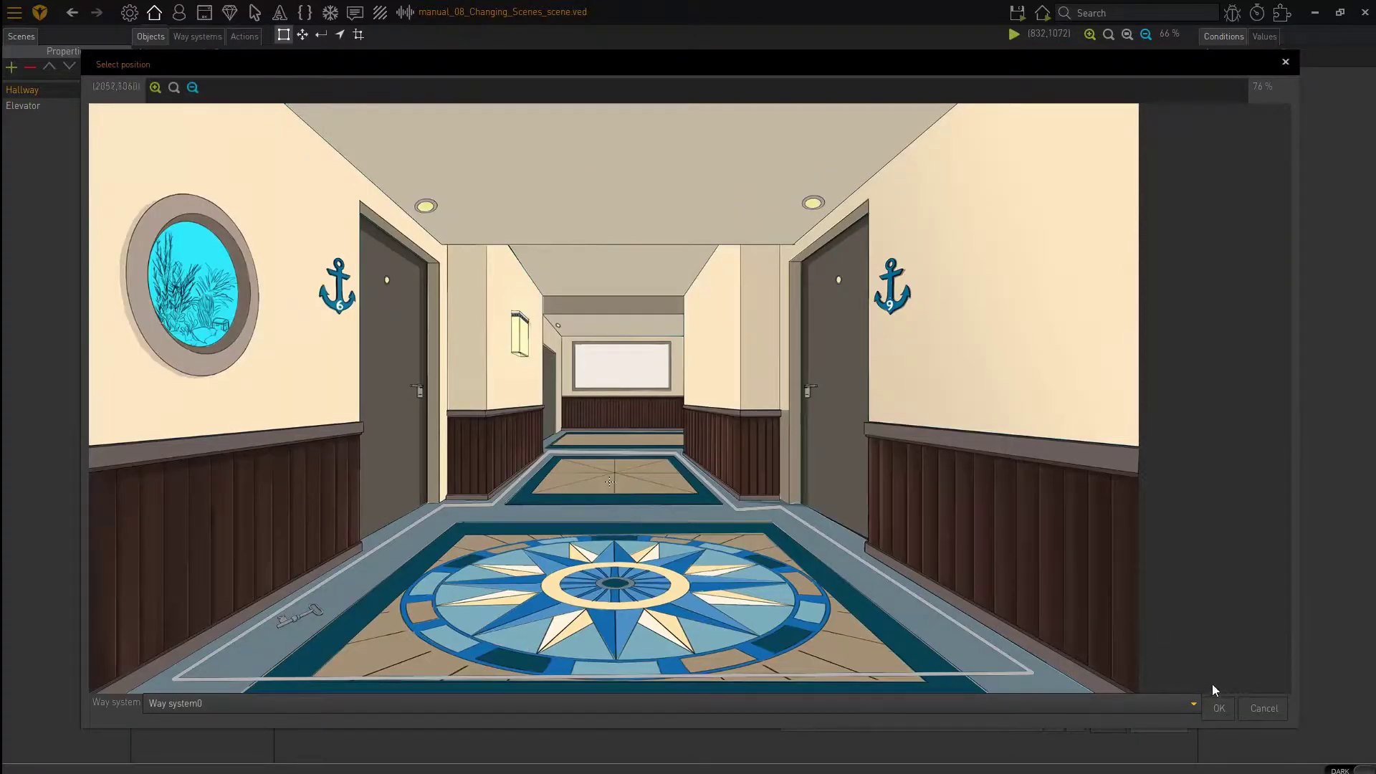
pyautogui.click(1217, 709)
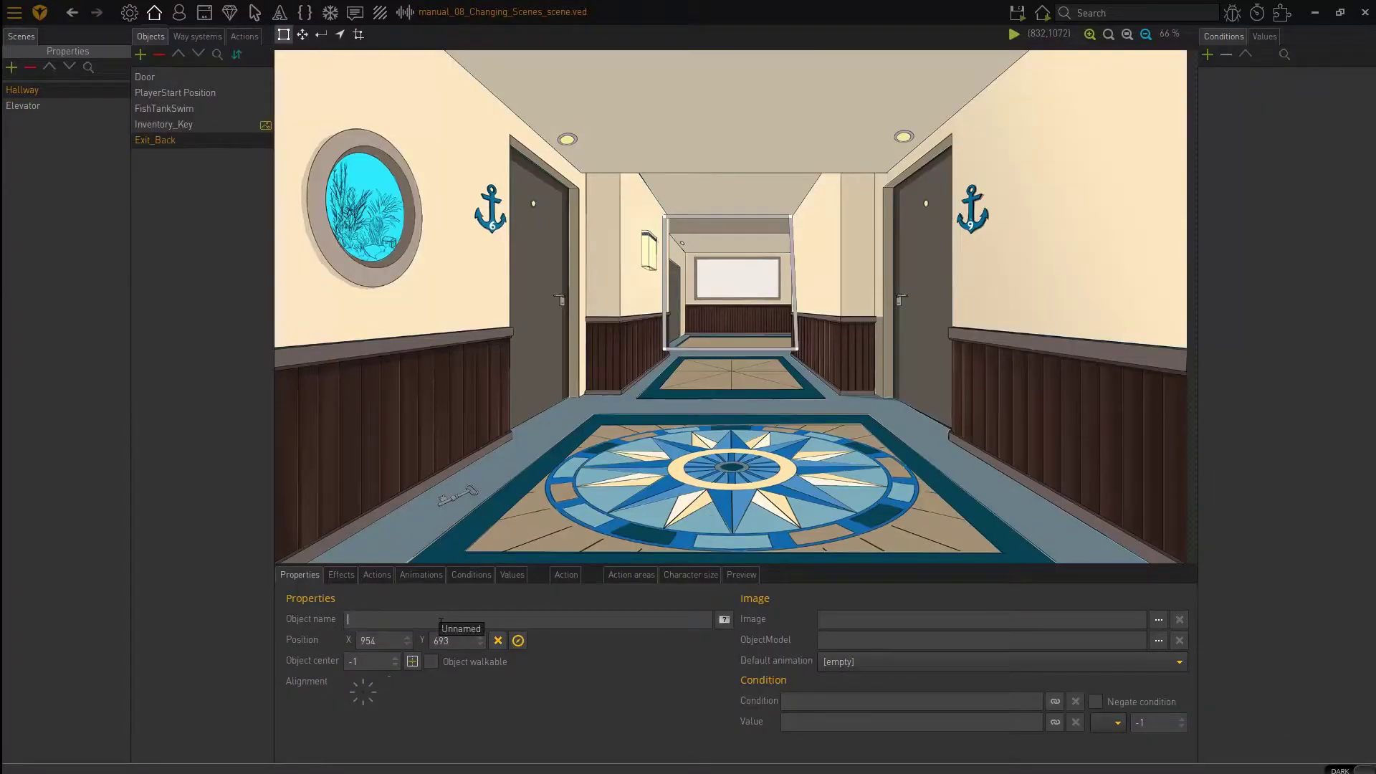
pyautogui.write('Go To Elev')
pyautogui.press('BackSpace')
pyautogui.press('BackSpace')
pyautogui.press('BackSpace')
pyautogui.press('BackSpace')
pyautogui.write('Elevator')
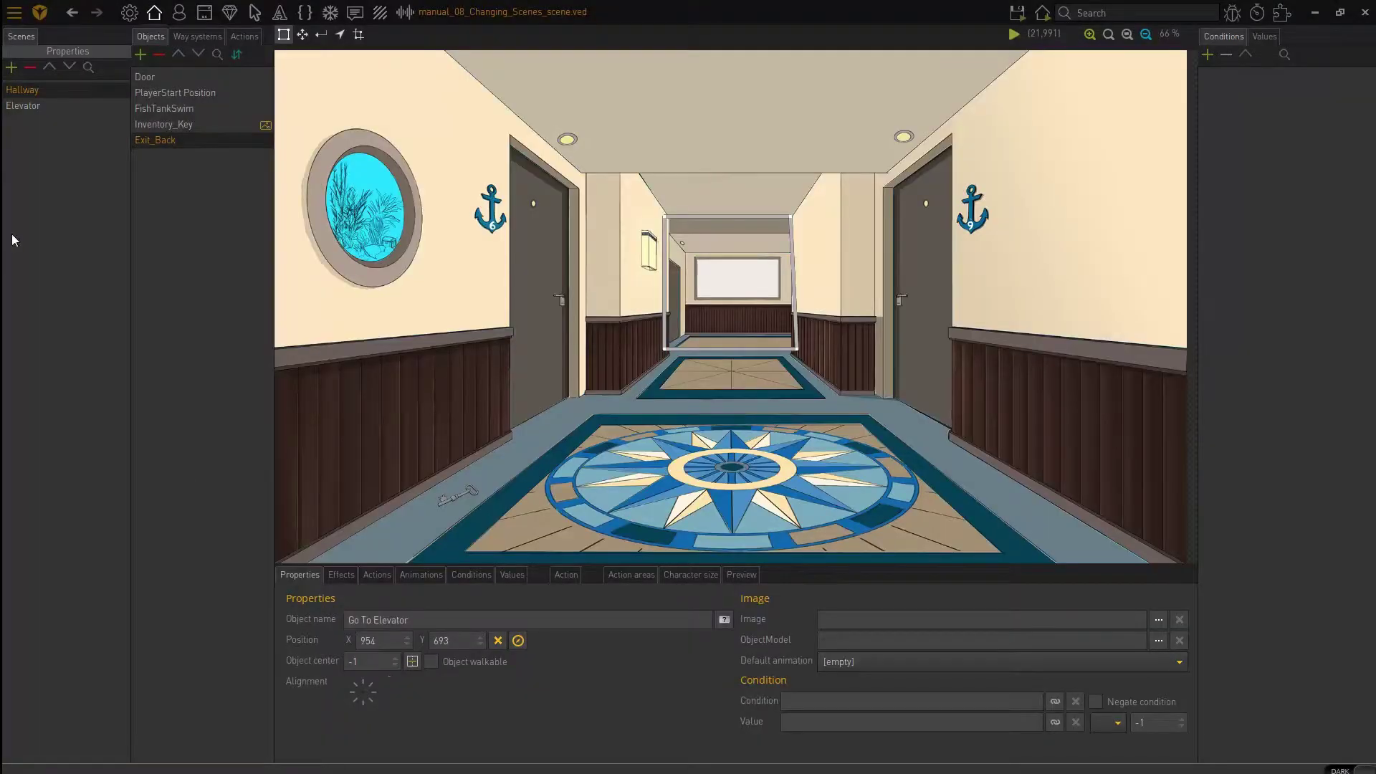
pyautogui.click(75, 92)
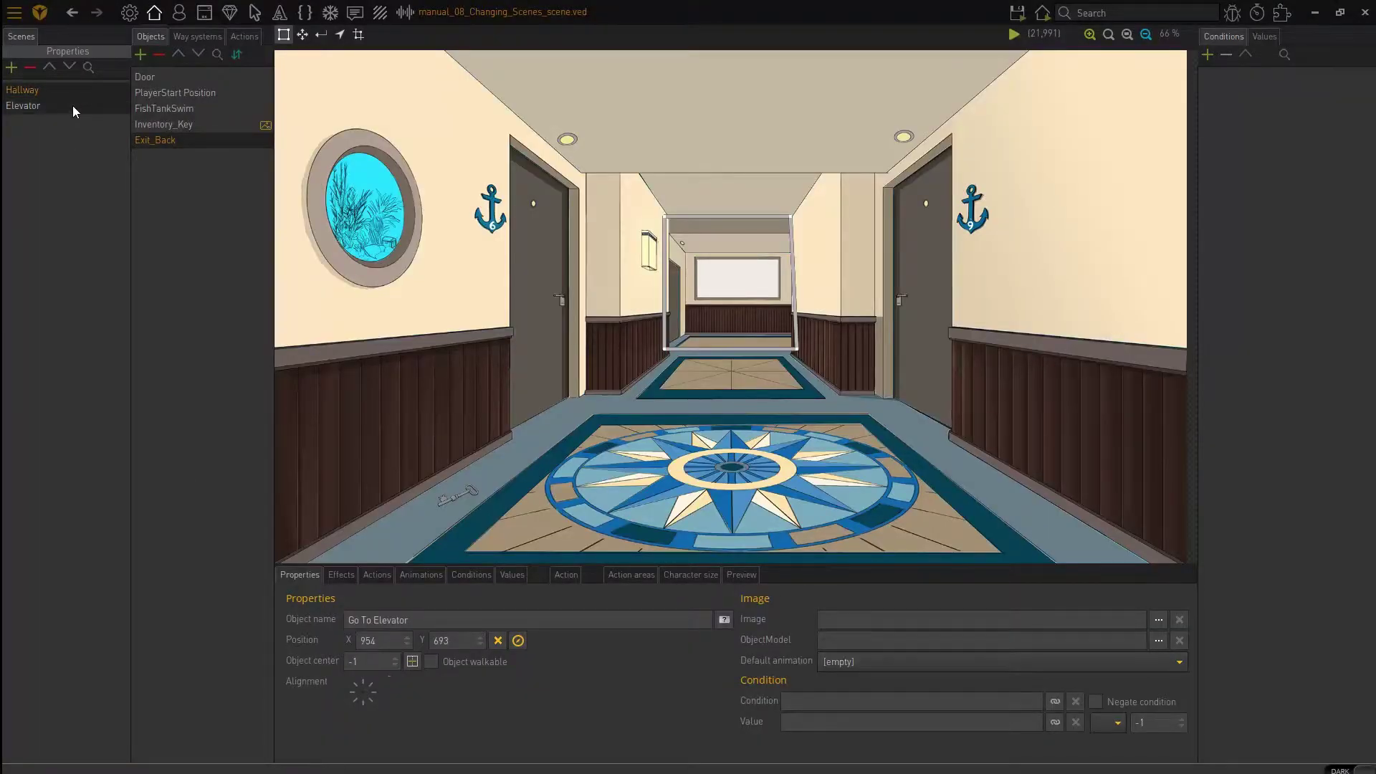
pyautogui.click(179, 140)
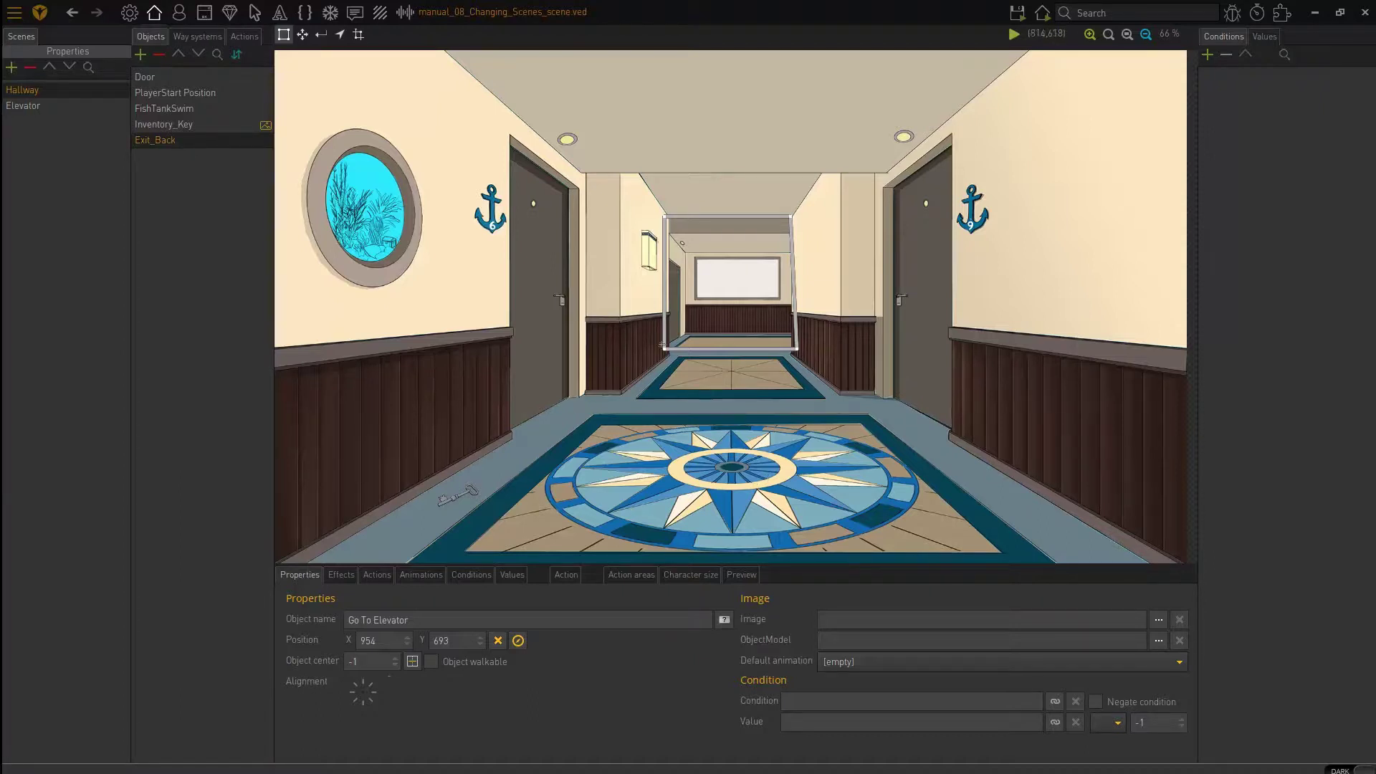
pyautogui.click(284, 35)
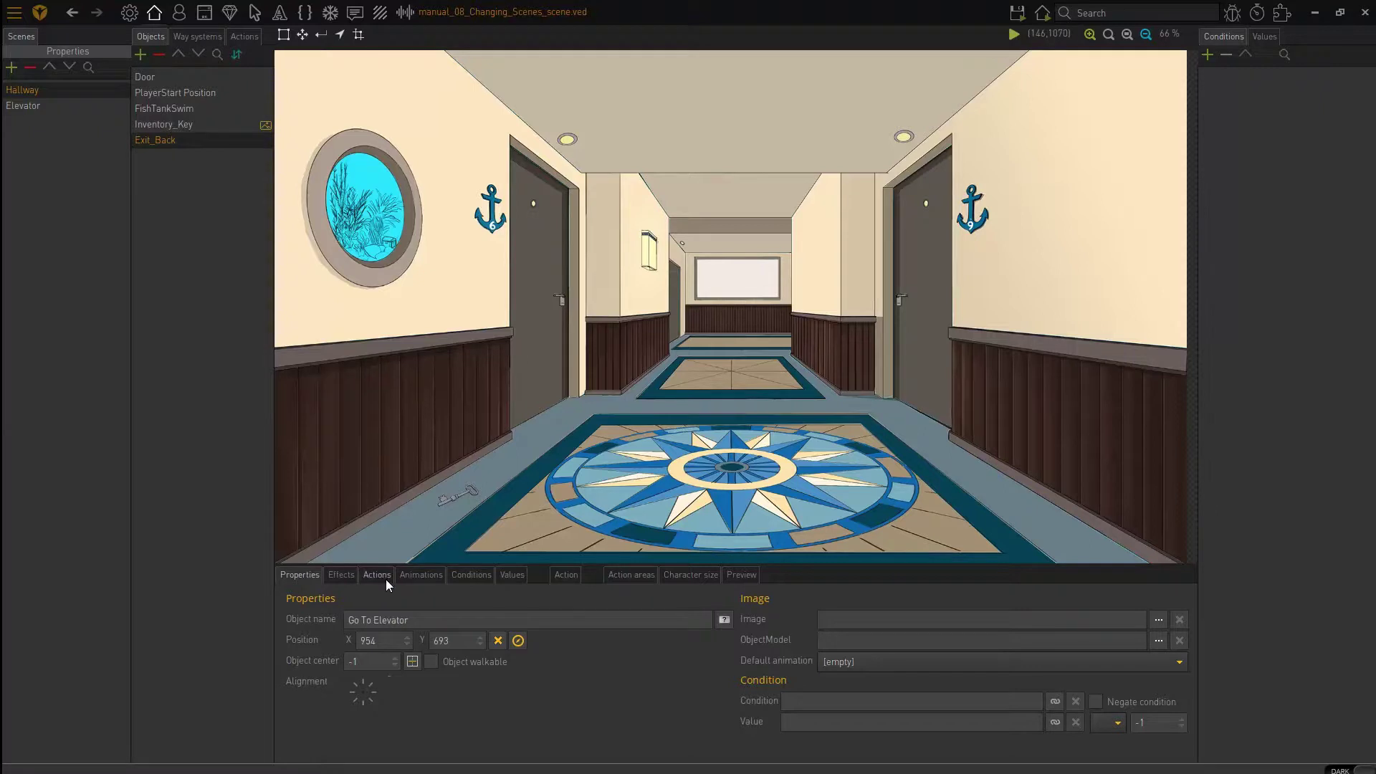
pyautogui.click(175, 143)
# Add an action to Exit_Back triggered by the WalkTo command
pyautogui.click(376, 575)
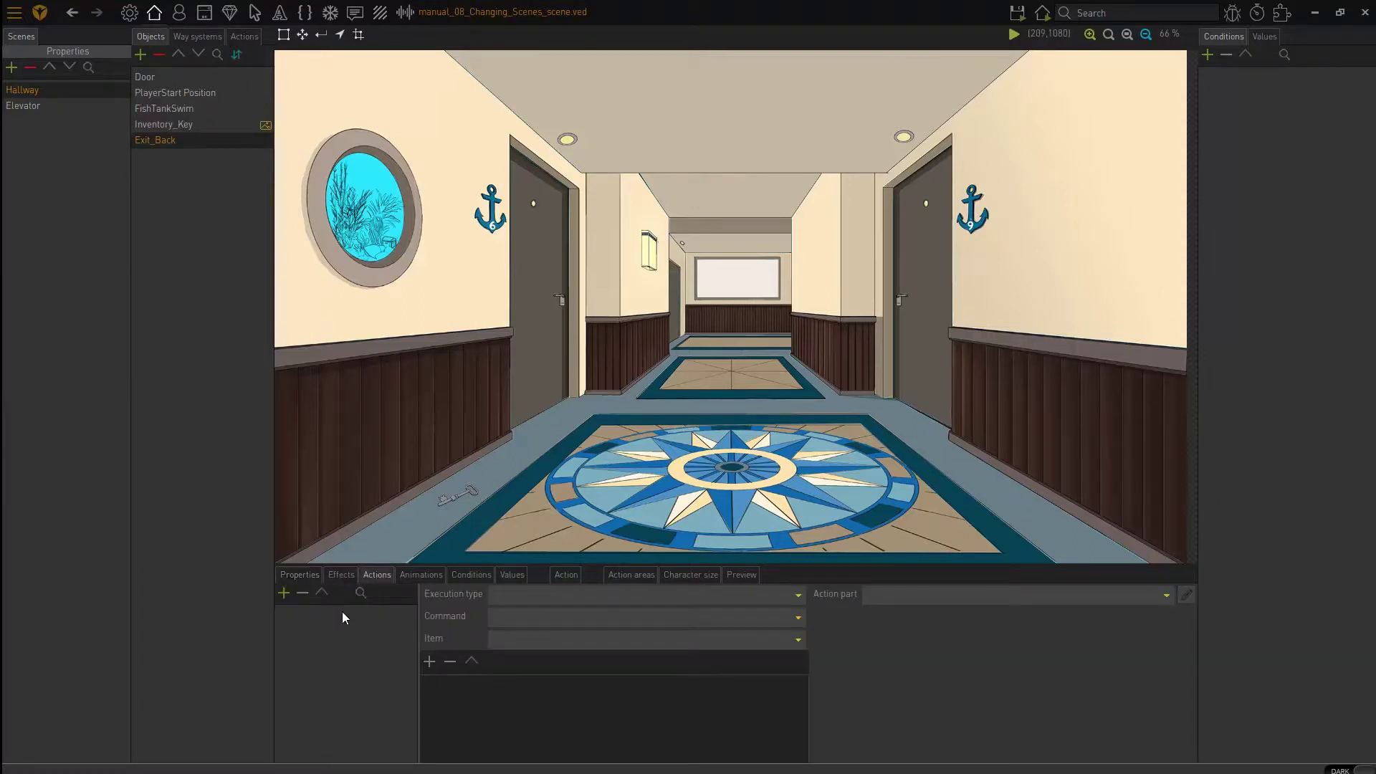
pyautogui.click(284, 593)
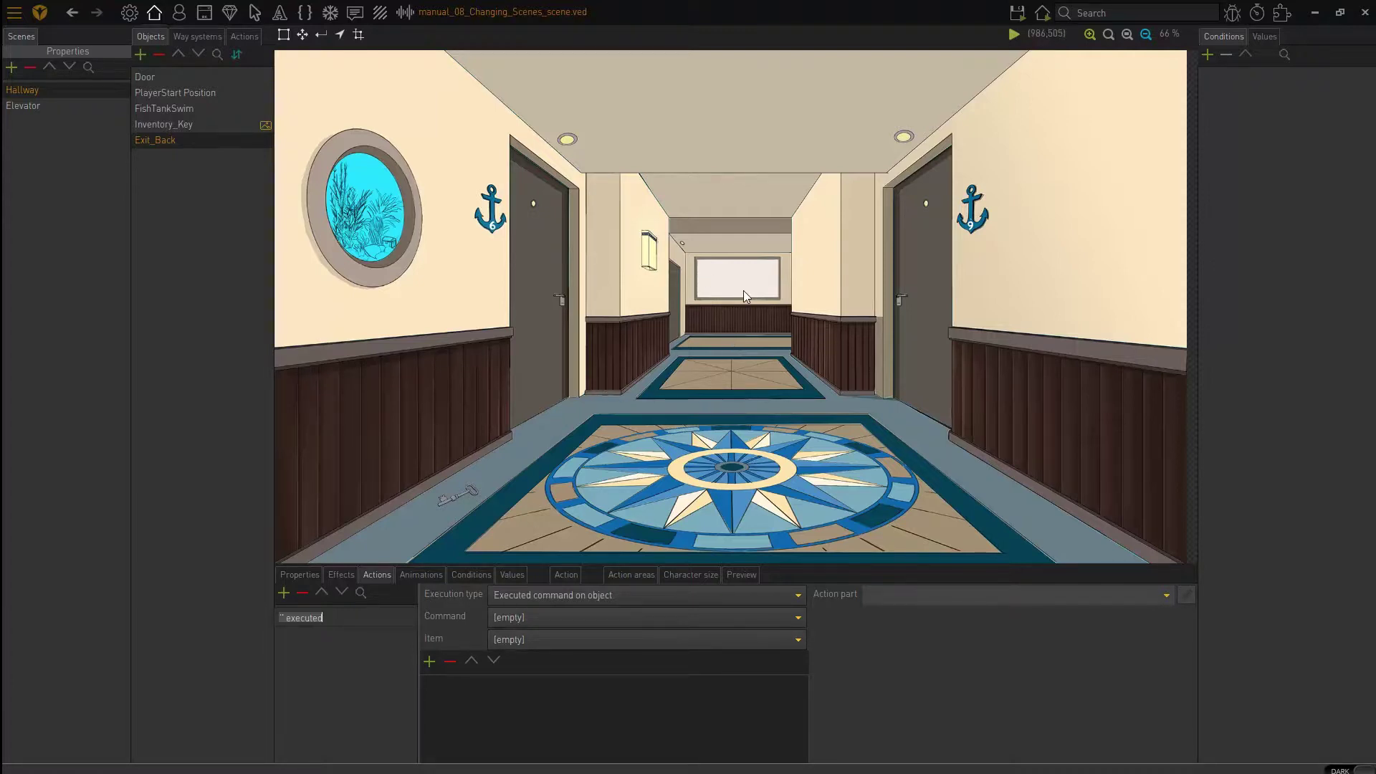
pyautogui.click(524, 618)
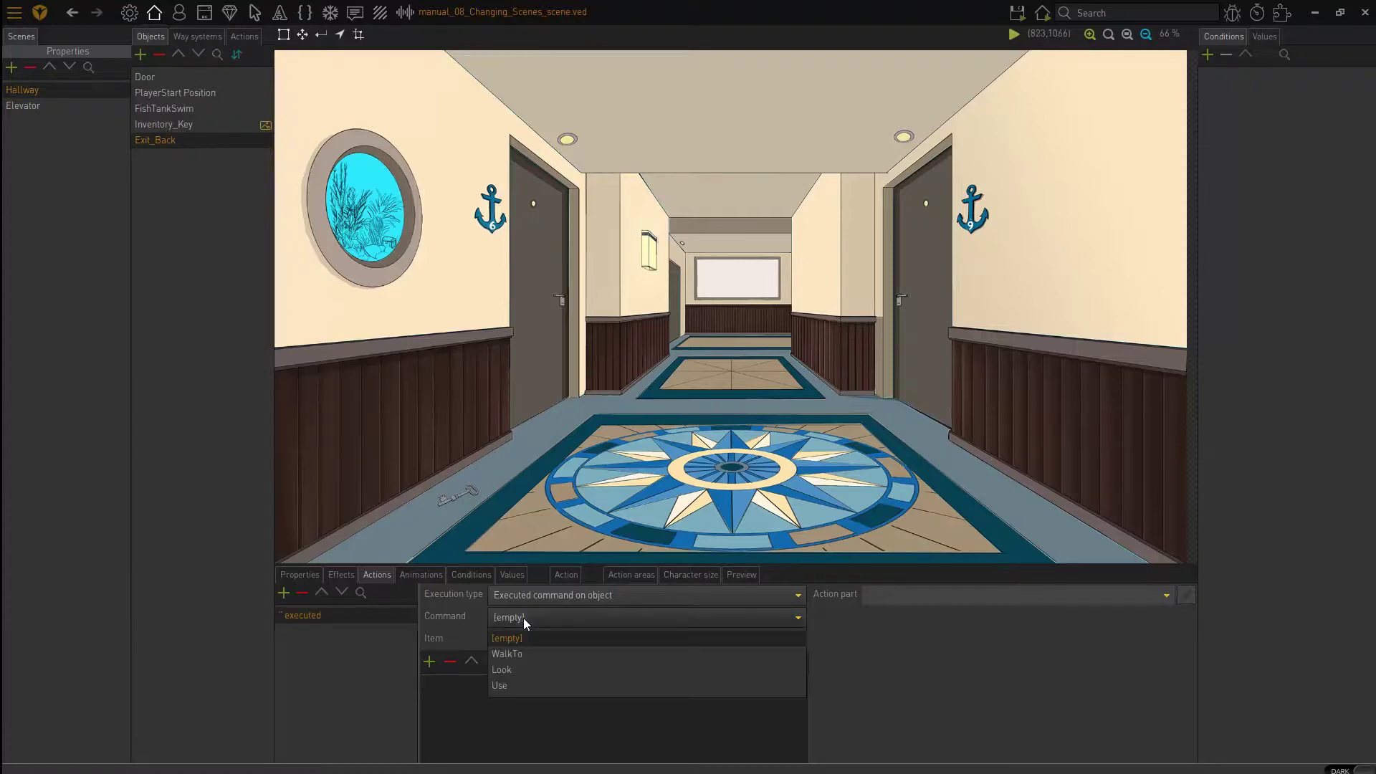
pyautogui.click(525, 653)
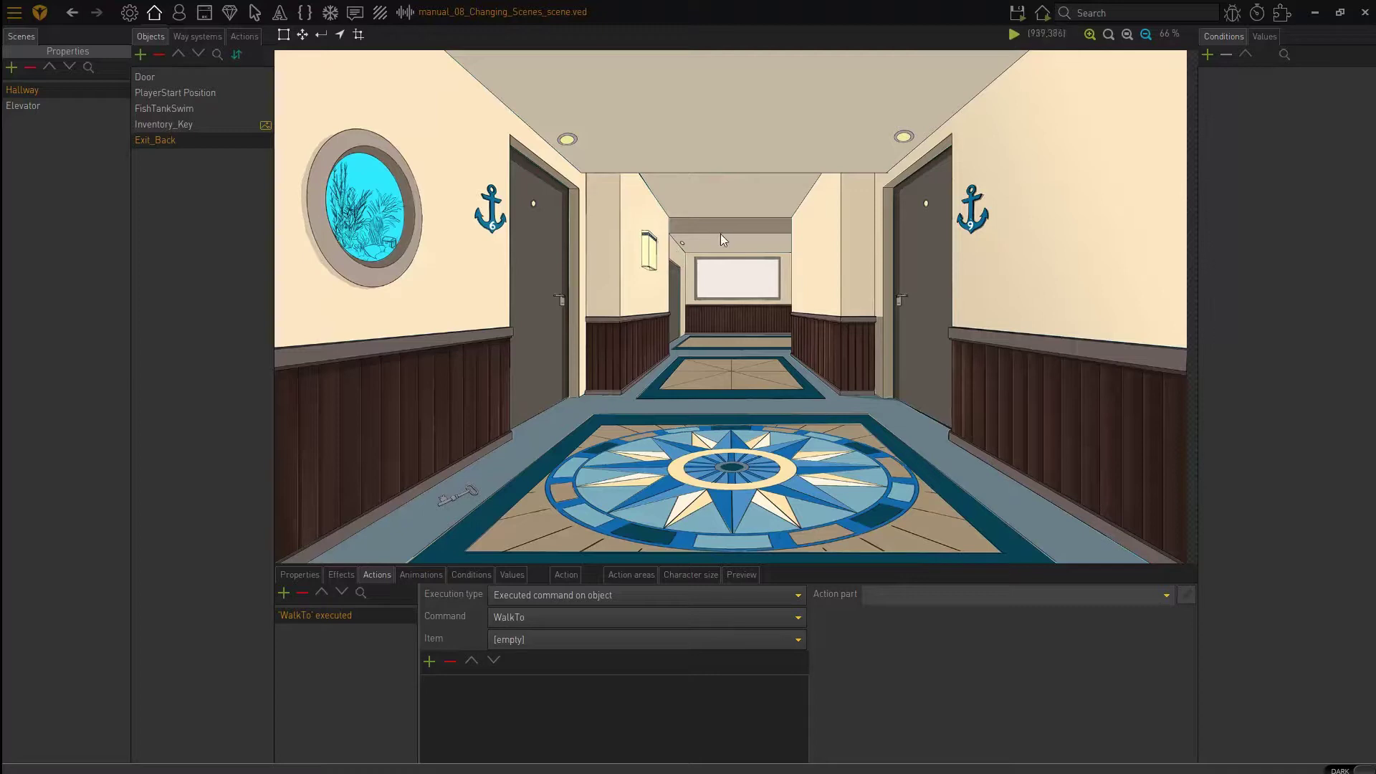
# Add a Change scene part switching to Elevator, with the character arriving at ExitLeft
pyautogui.click(432, 664)
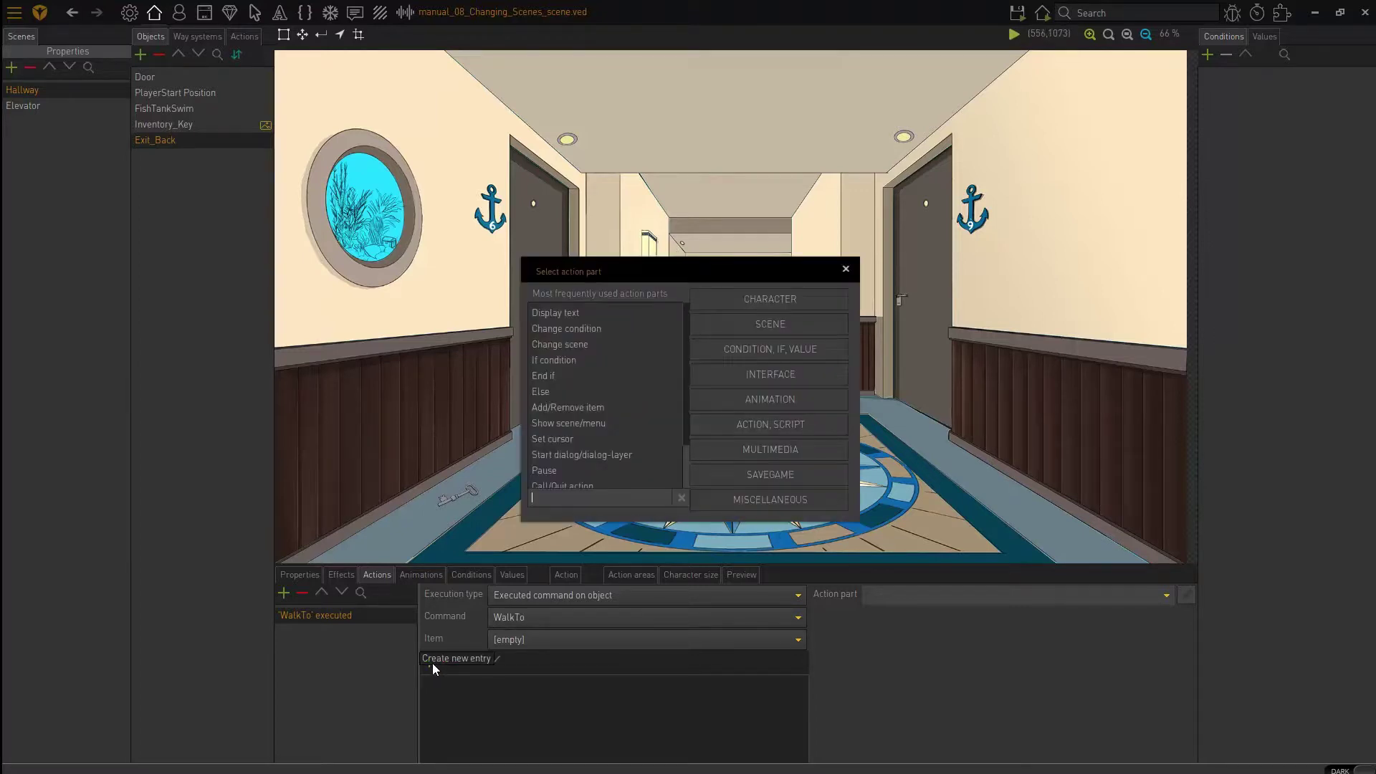
pyautogui.click(789, 324)
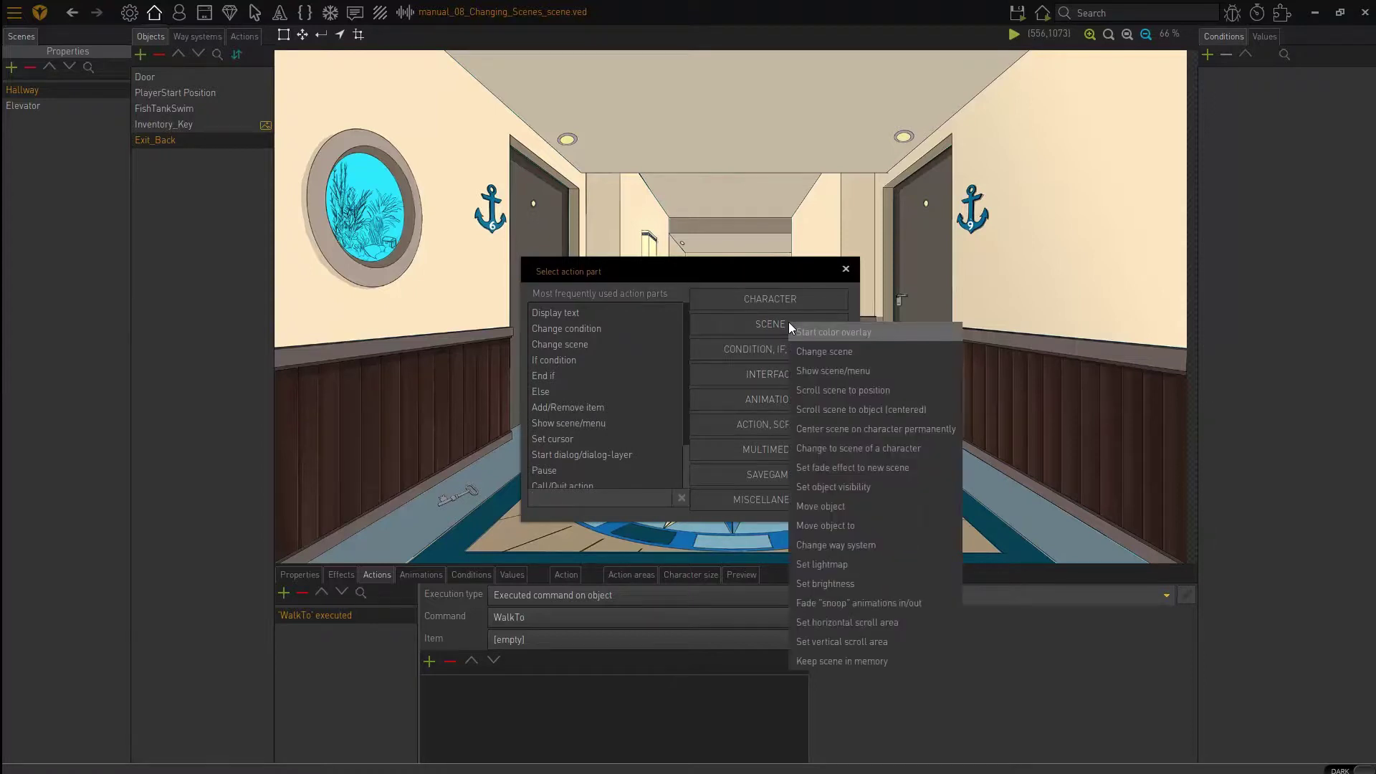
pyautogui.click(840, 354)
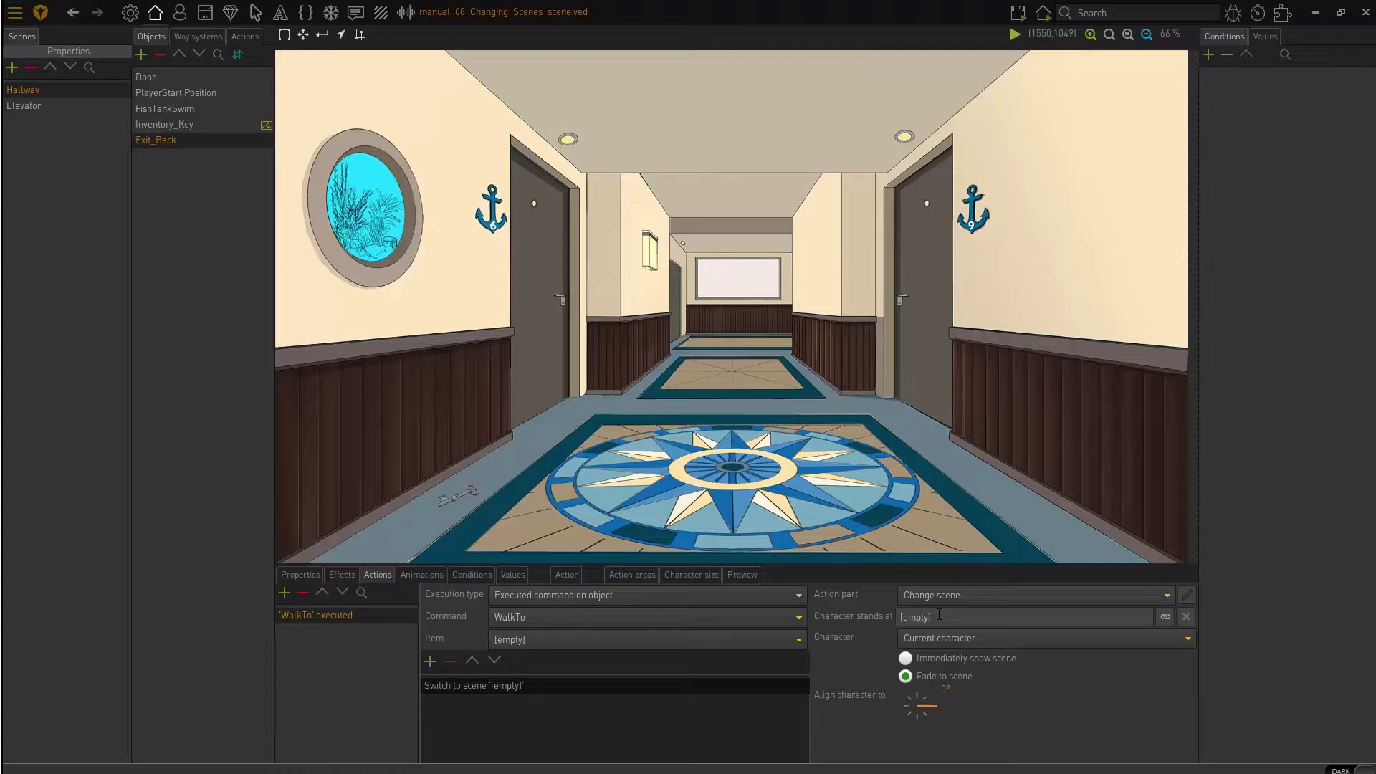
pyautogui.click(1166, 617)
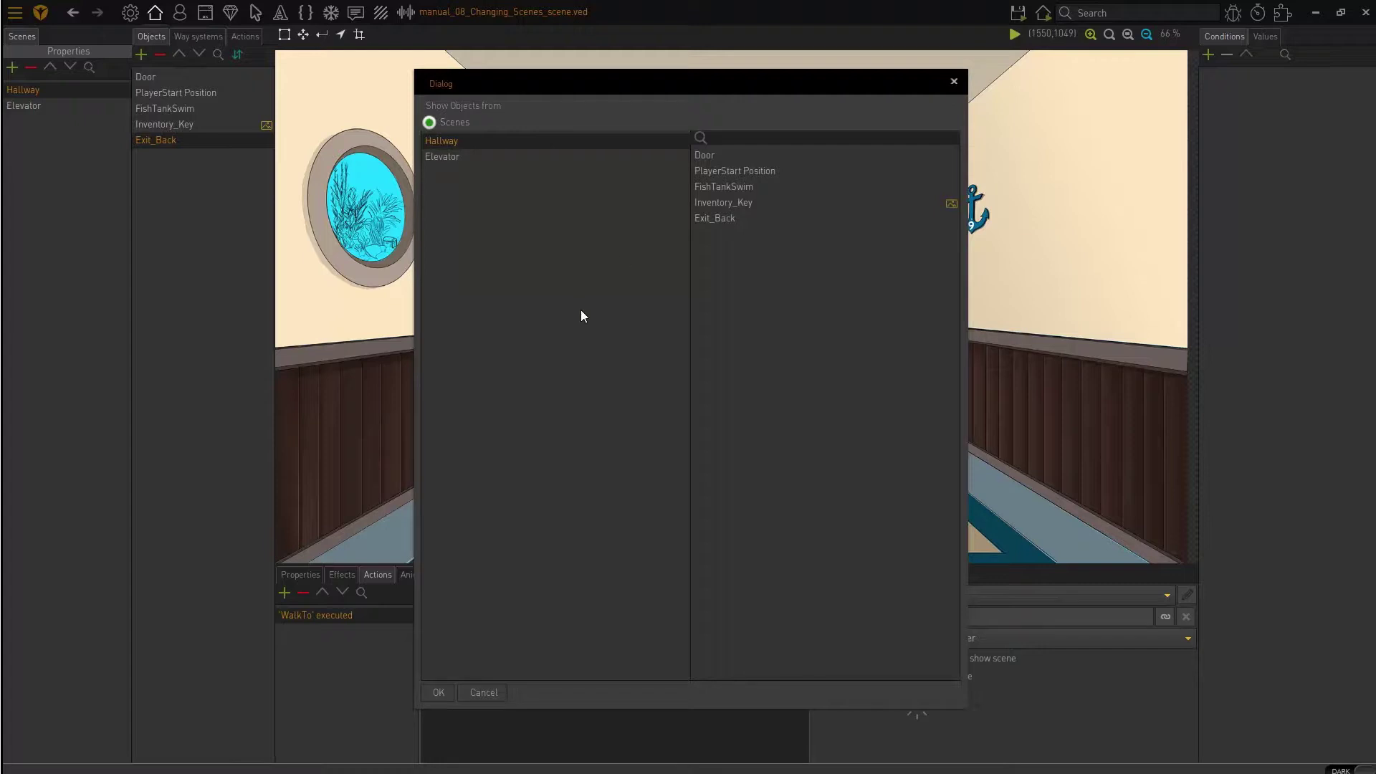
pyautogui.click(456, 158)
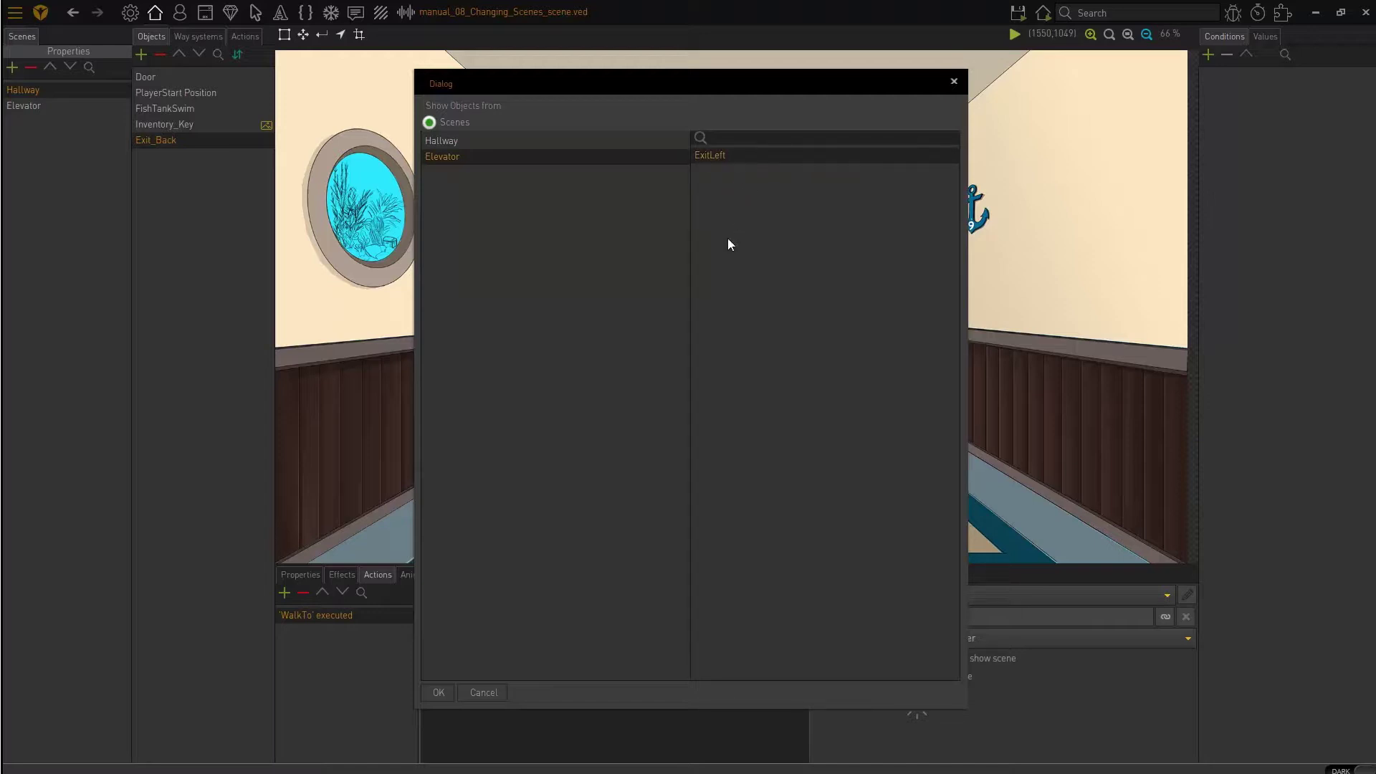
pyautogui.click(440, 693)
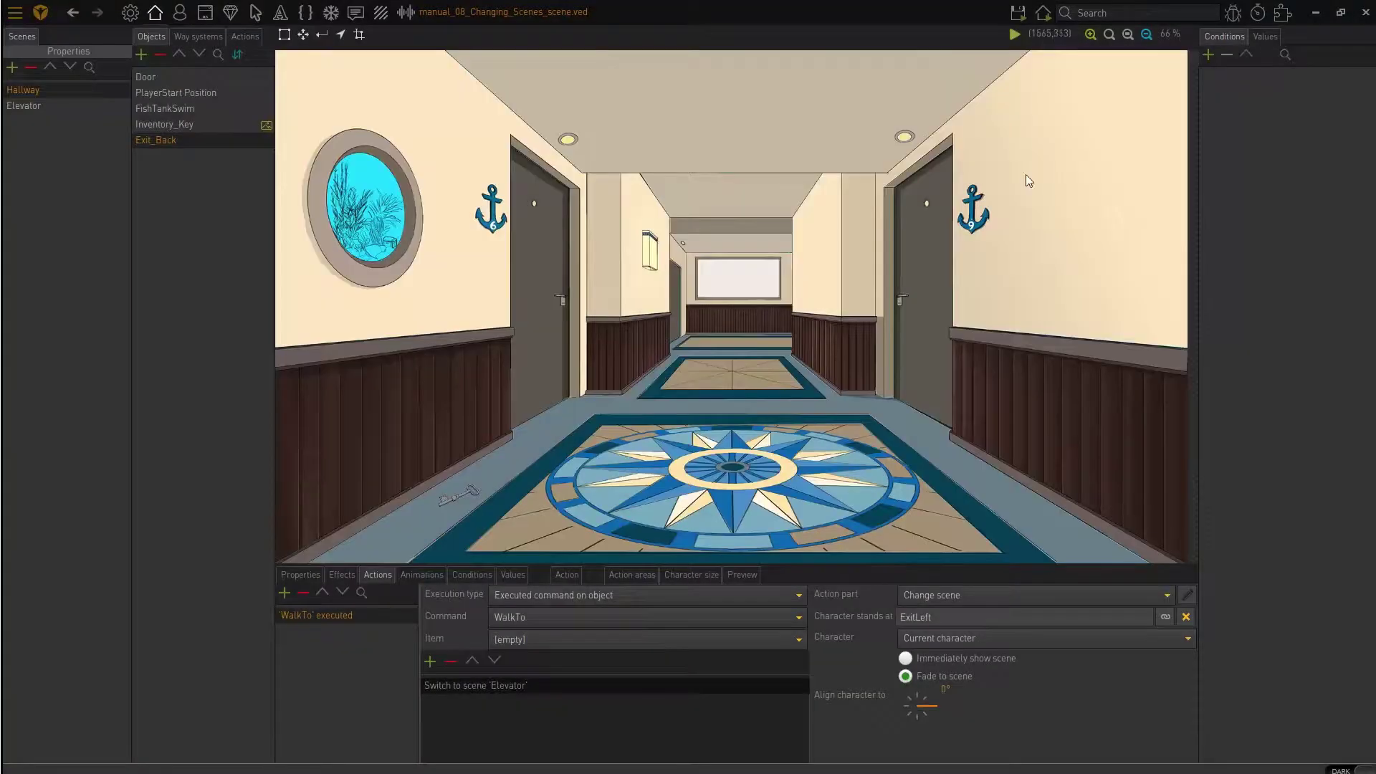
# Save and test-run the game, checking the 'Go To Elevator' label, then close it
pyautogui.click(1018, 13)
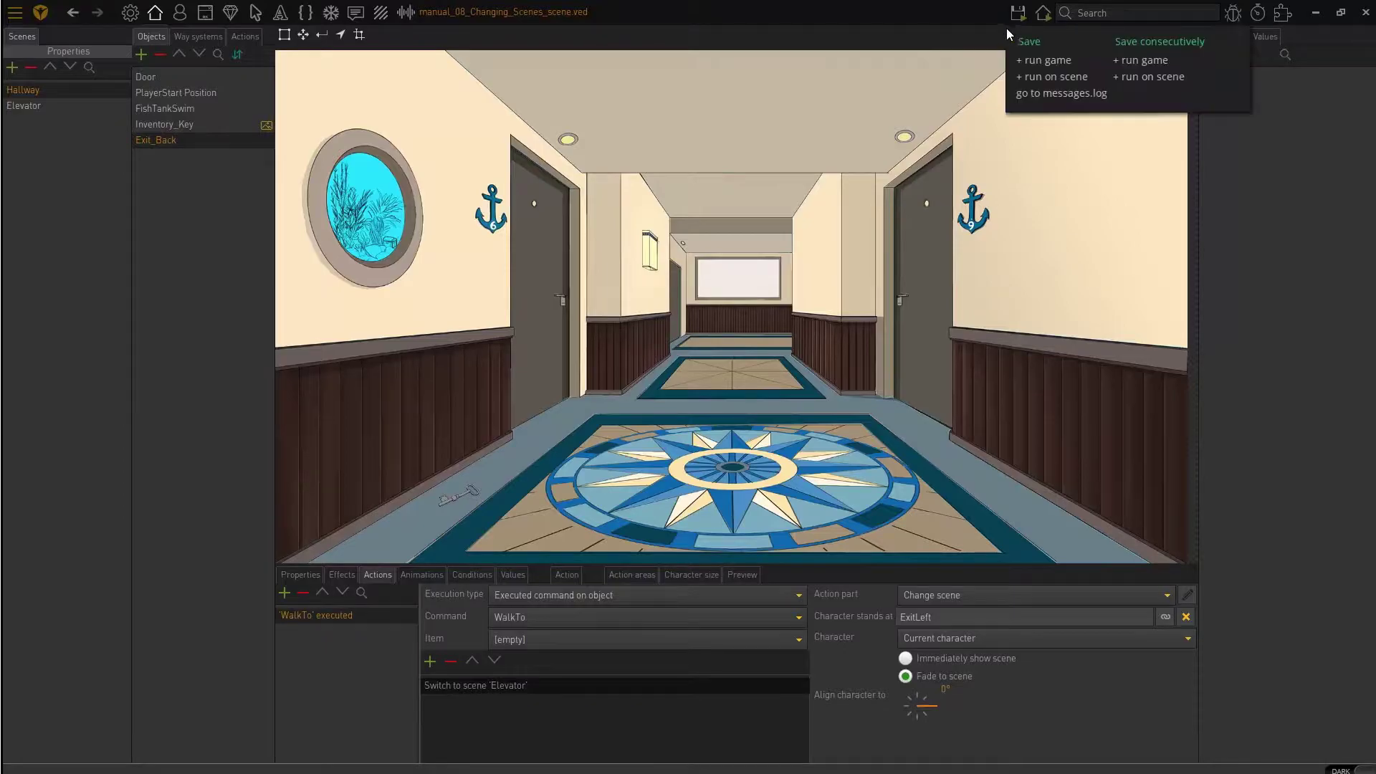
pyautogui.click(1037, 63)
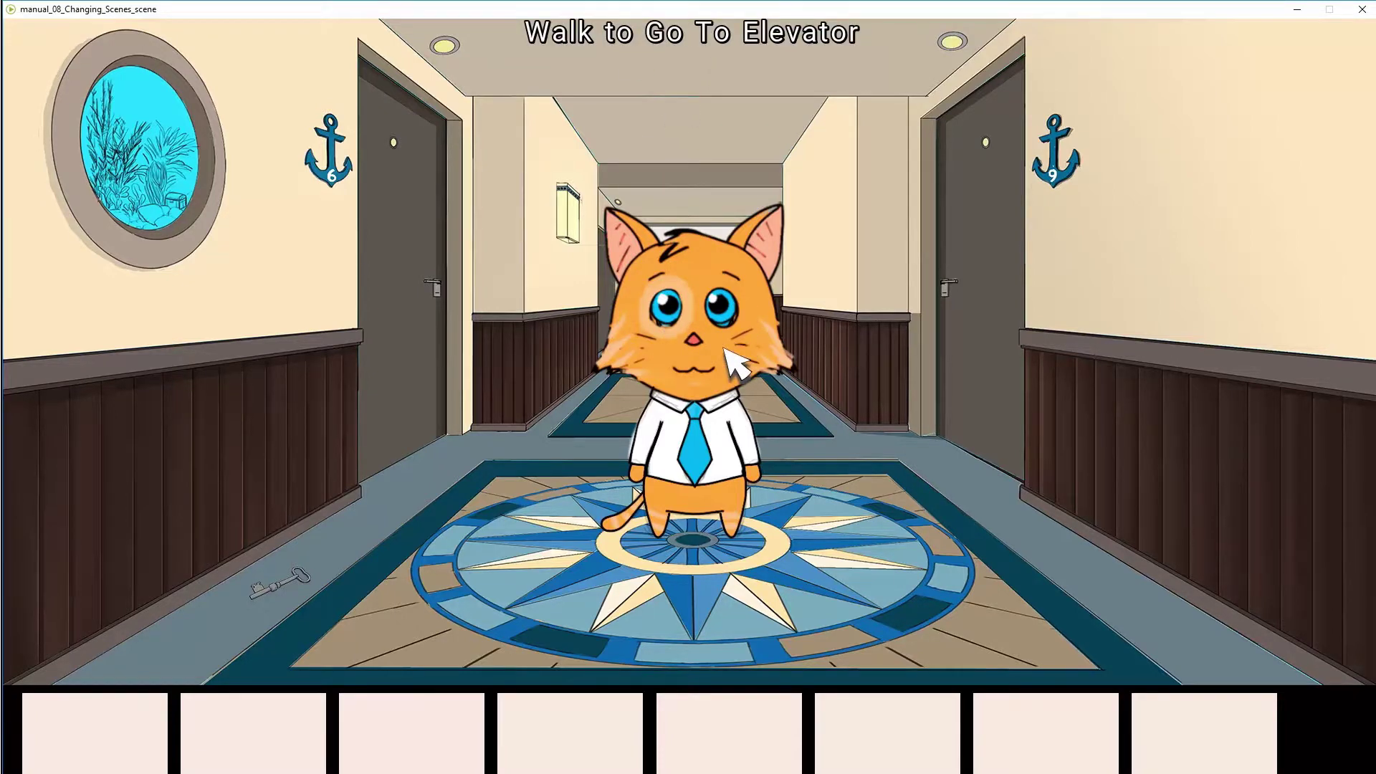
pyautogui.click(1362, 9)
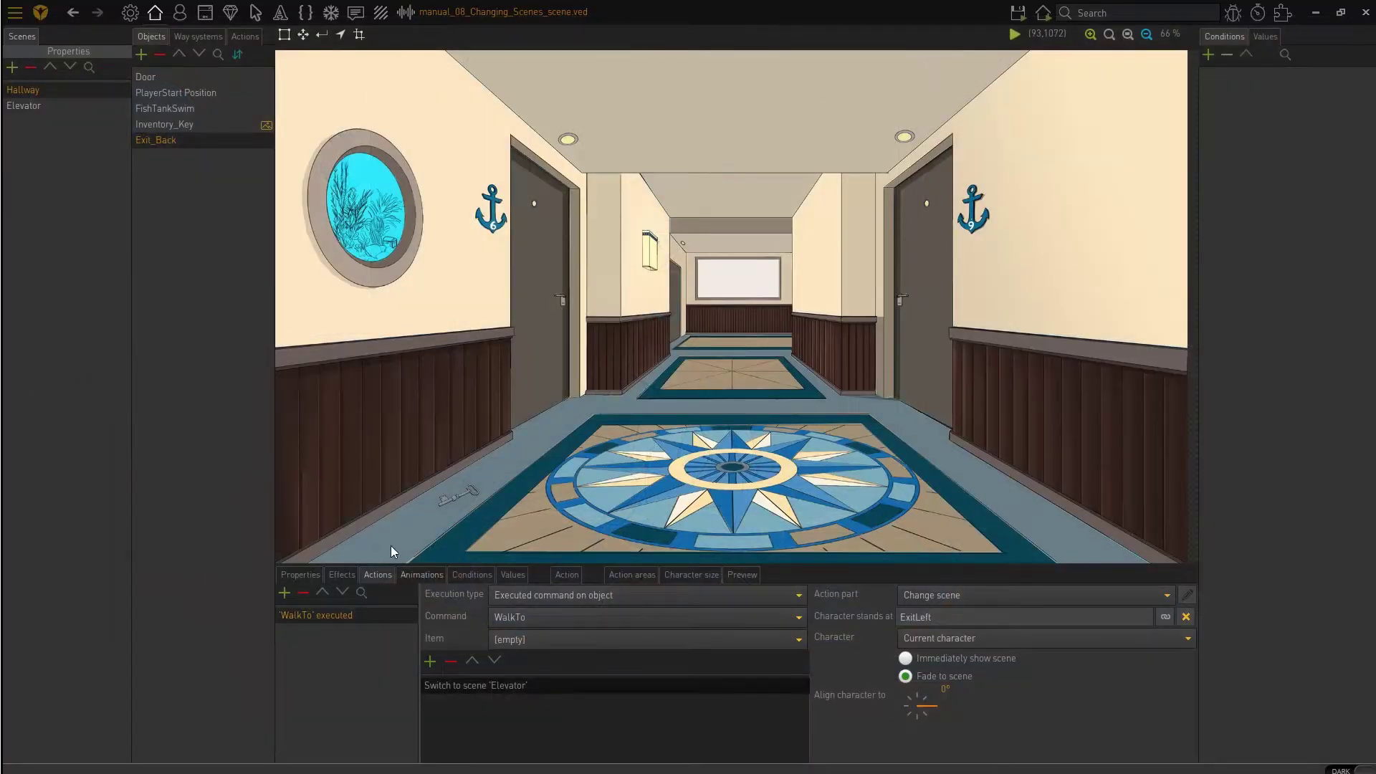
# Rename the Hallway exit's object name to 'Elevator', then save and launch the game
pyautogui.click(301, 574)
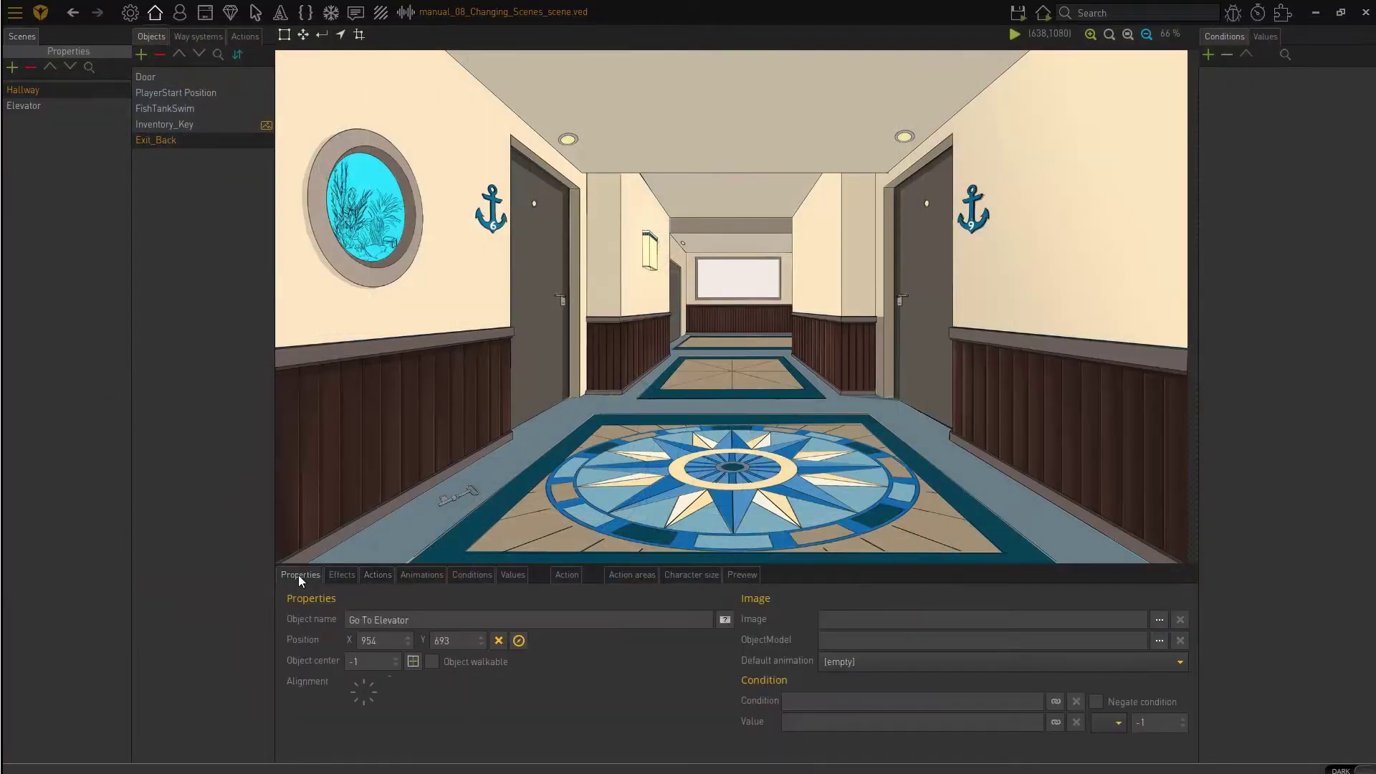
pyautogui.press('Delete')
pyautogui.press('Delete')
pyautogui.press('Delete')
pyautogui.press('Delete')
pyautogui.press('Delete')
pyautogui.press('Delete')
pyautogui.click(1018, 13)
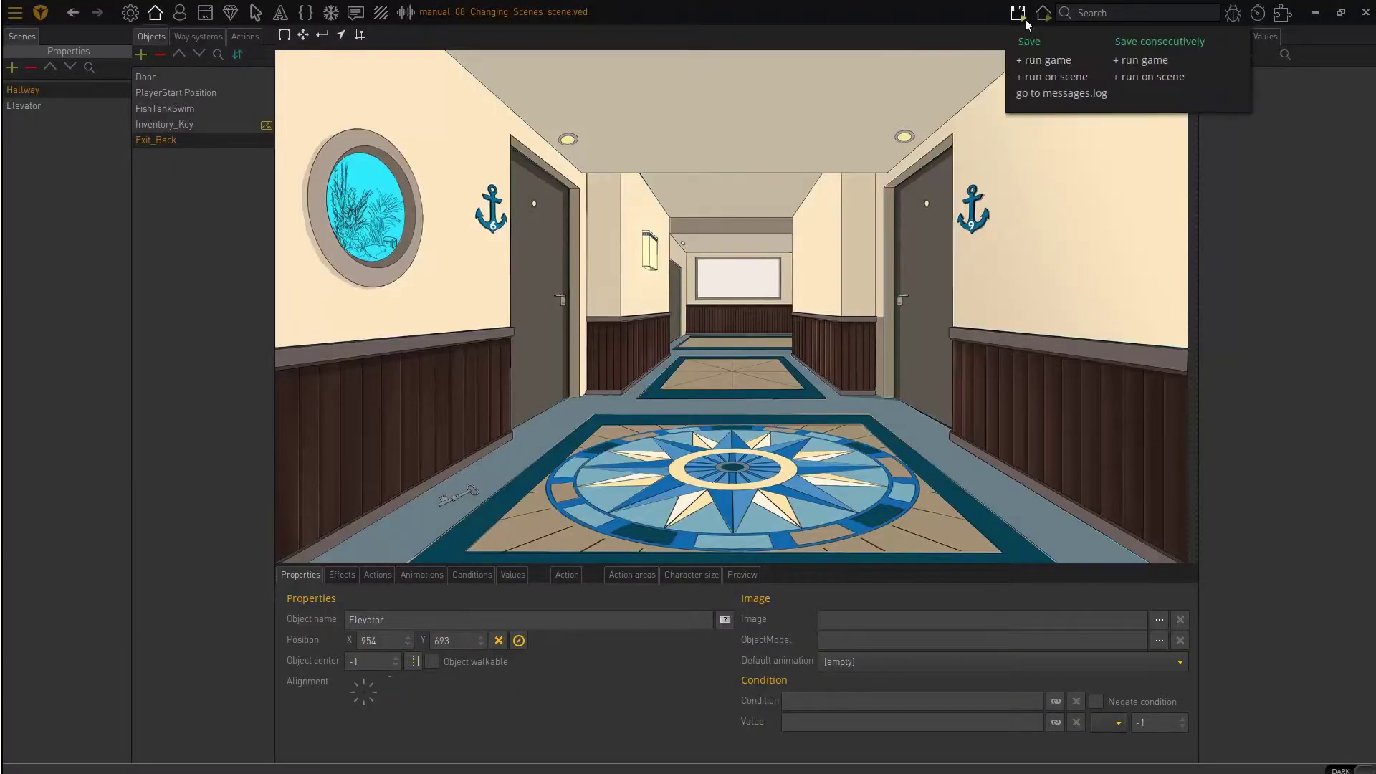
pyautogui.click(1048, 75)
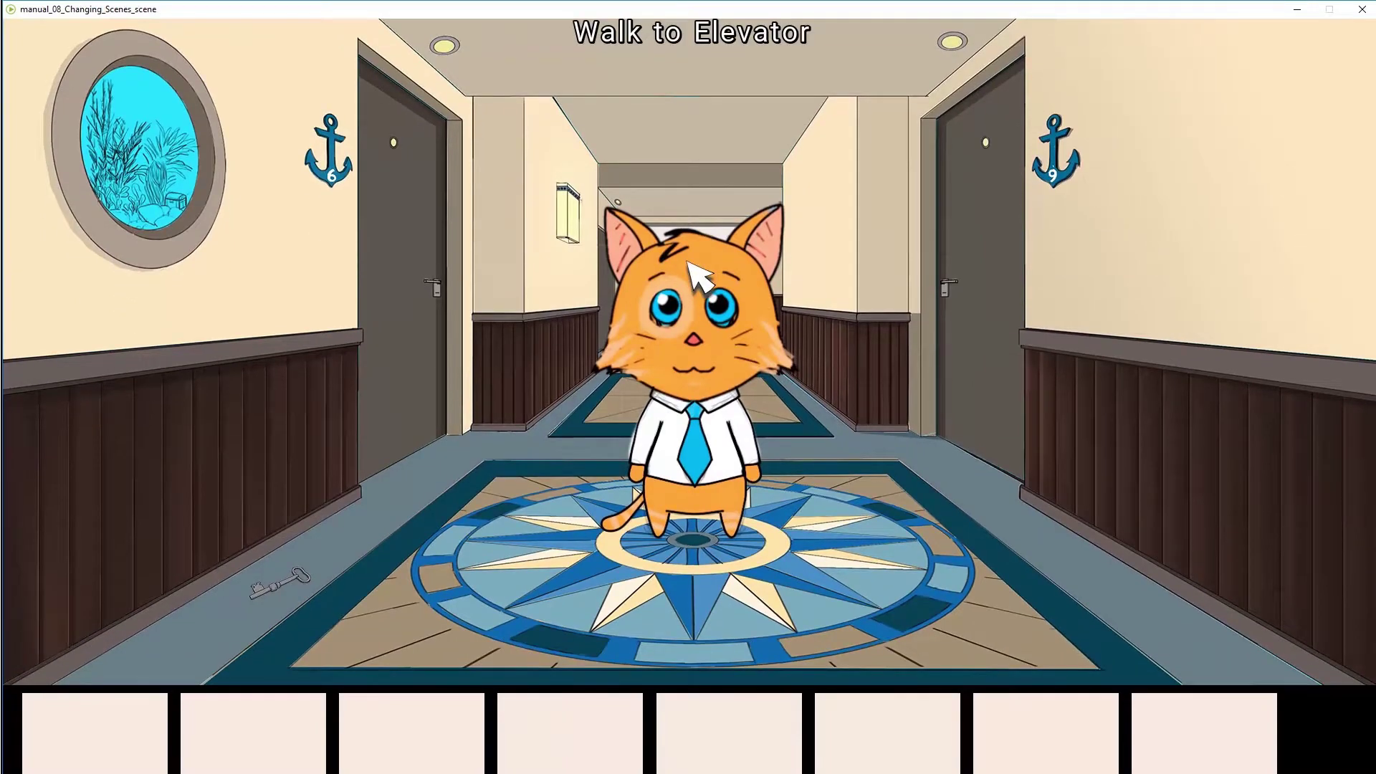
# Walk the cat through the exit into the elevator room, close the game, and show Elevator
pyautogui.click(691, 272)
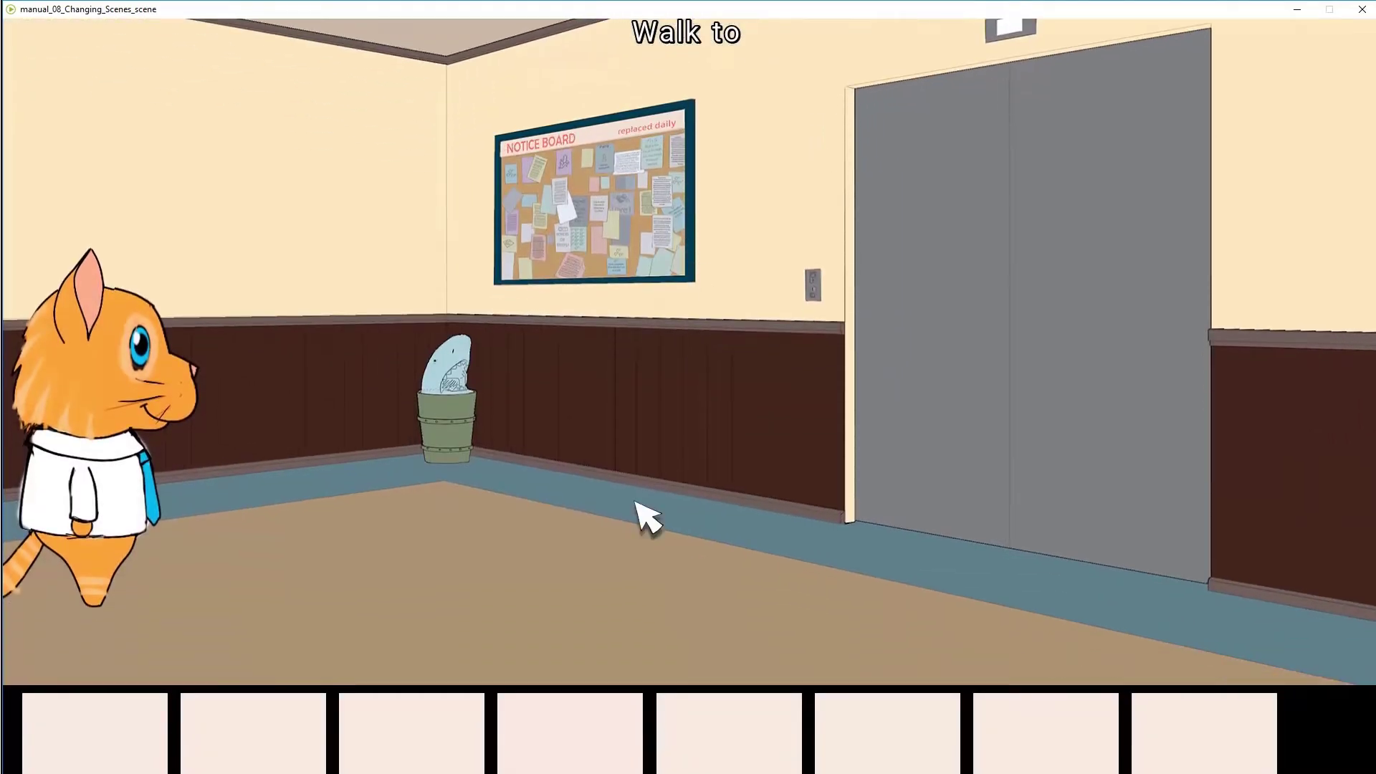
pyautogui.click(607, 582)
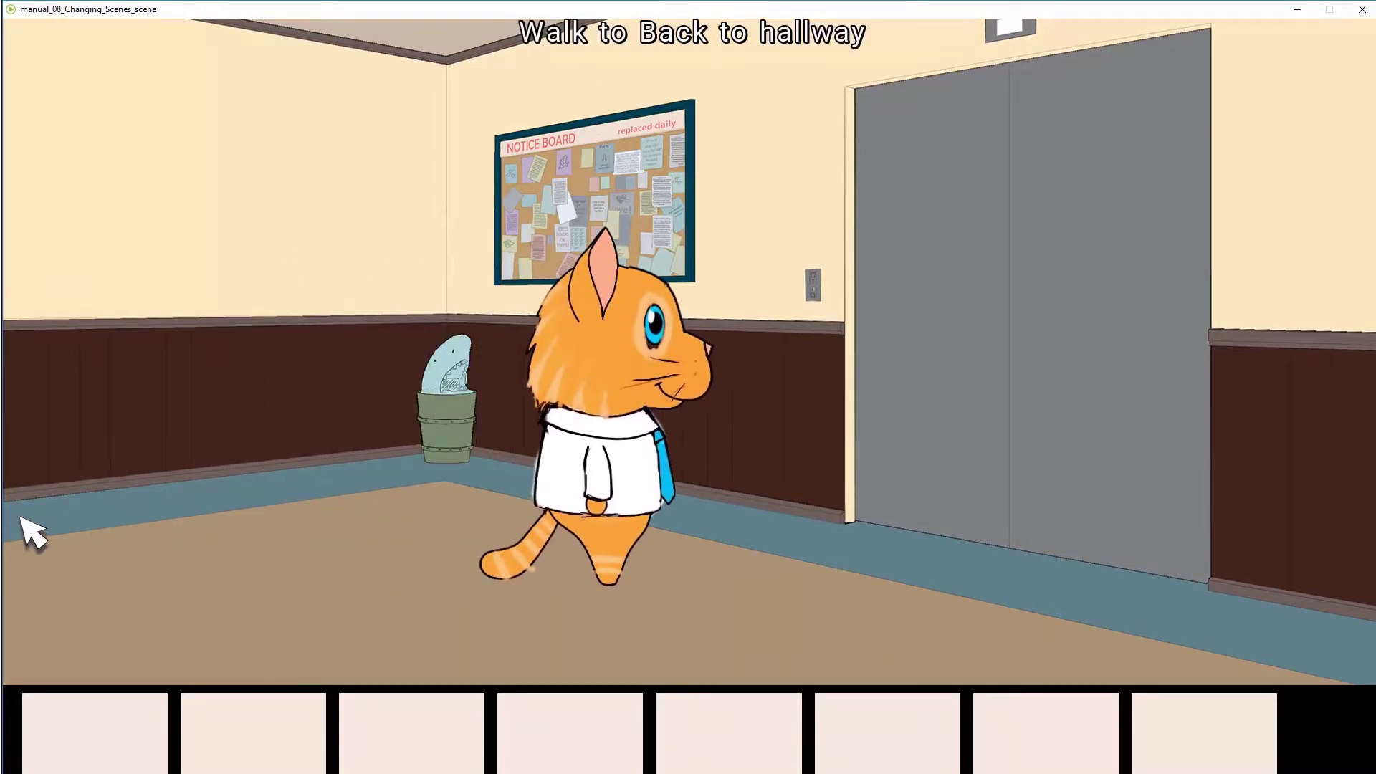
pyautogui.click(1361, 10)
pyautogui.click(50, 109)
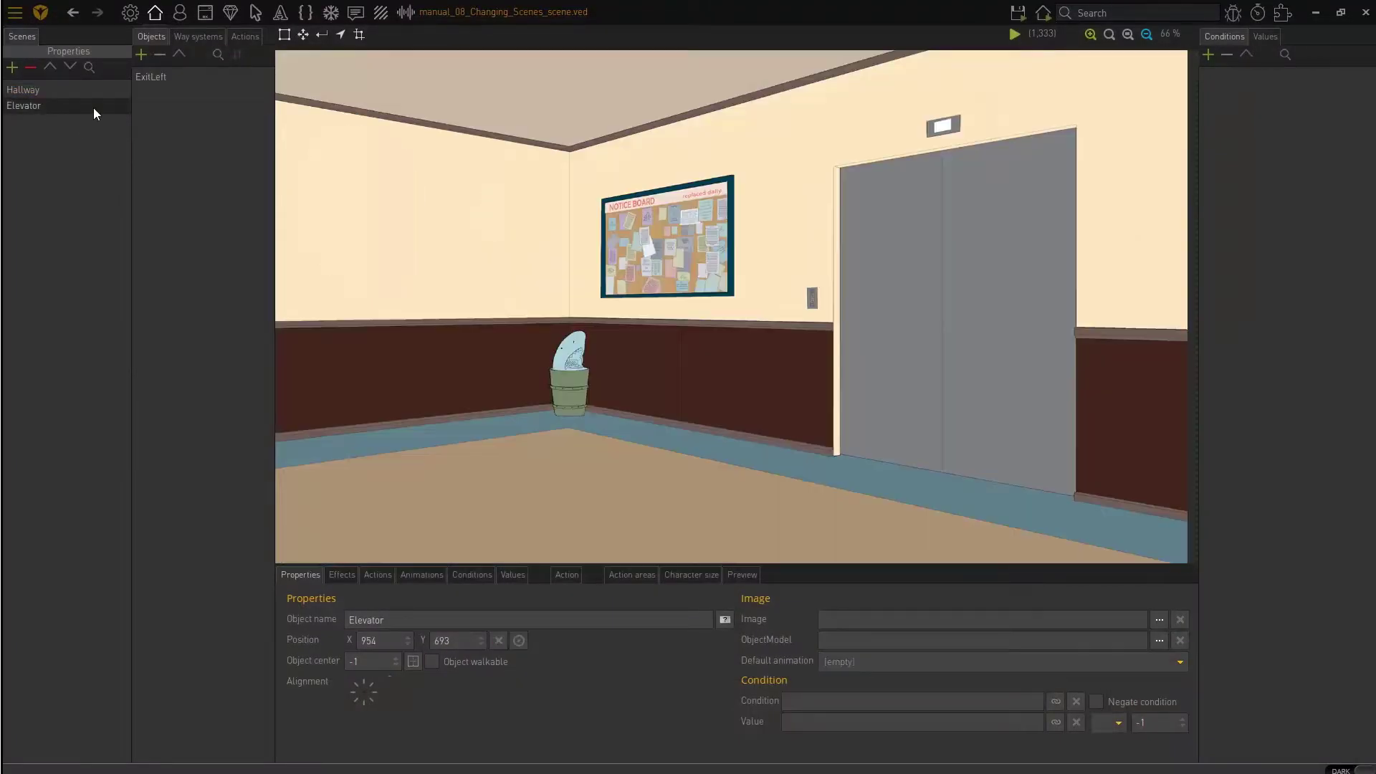
# Rename the ExitLeft object's name to 'Hallway'
pyautogui.click(163, 76)
pyautogui.moveTo(384, 621); pyautogui.dragTo(349, 621)
pyautogui.press('BackSpace')
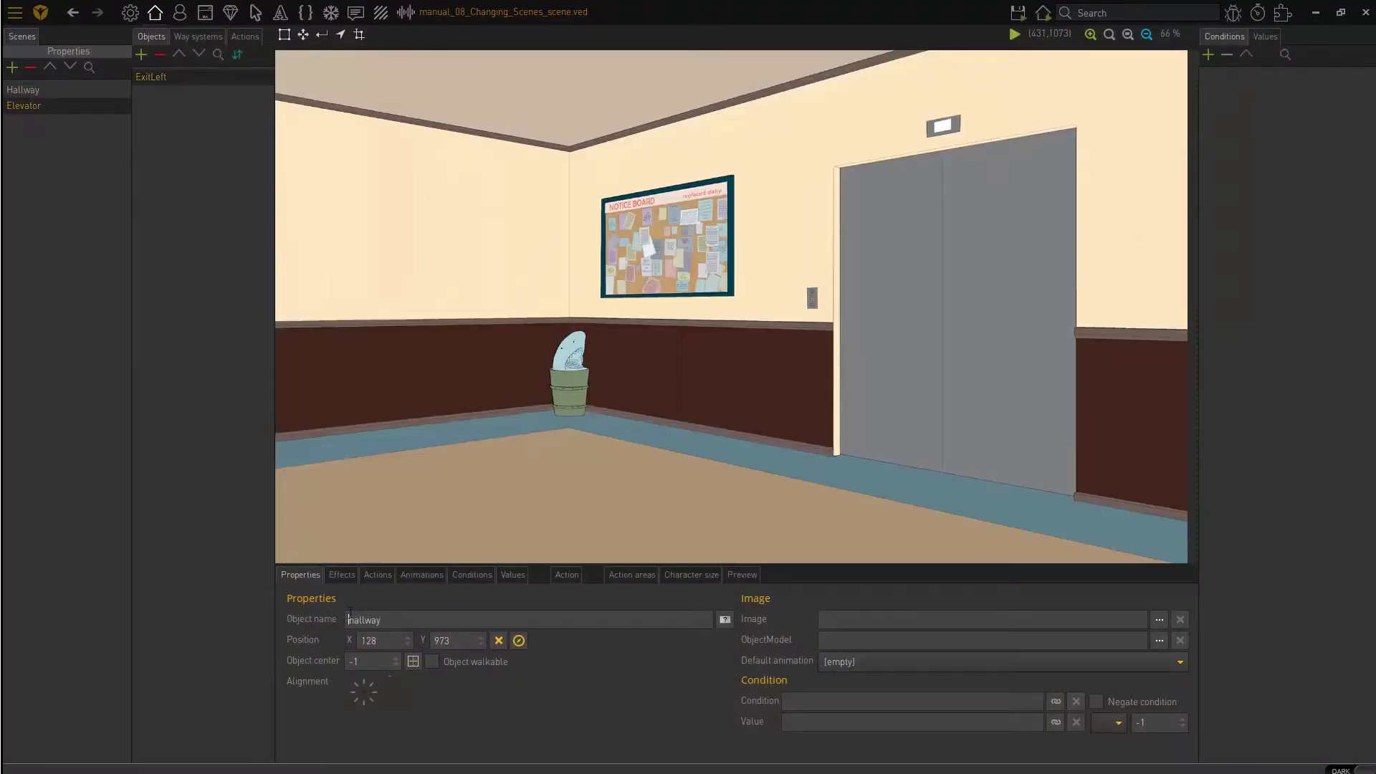
pyautogui.write('H')
# Test-run both scenes, seeing the 'Walk to Hallway' label, then return to the Elevator scene
pyautogui.click(1014, 34)
pyautogui.click(1022, 52)
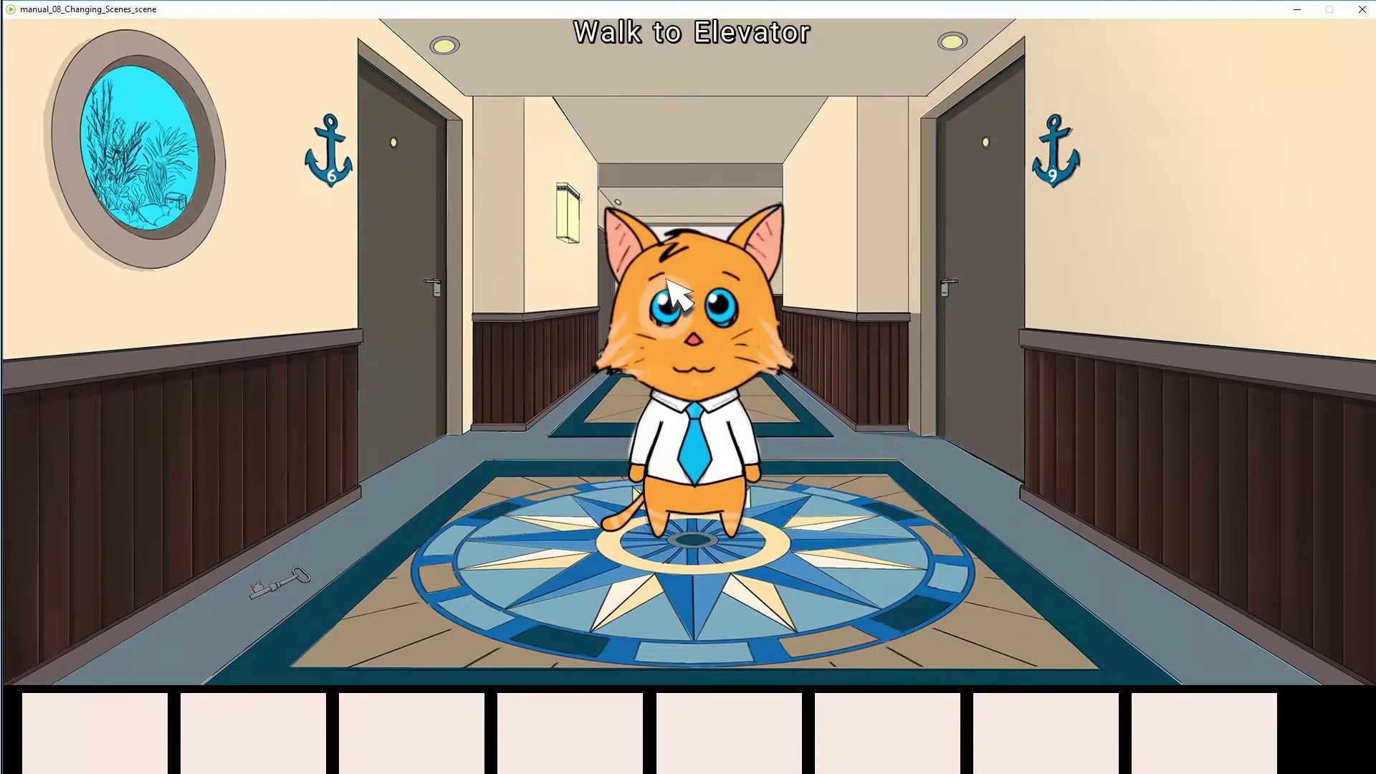
pyautogui.click(674, 290)
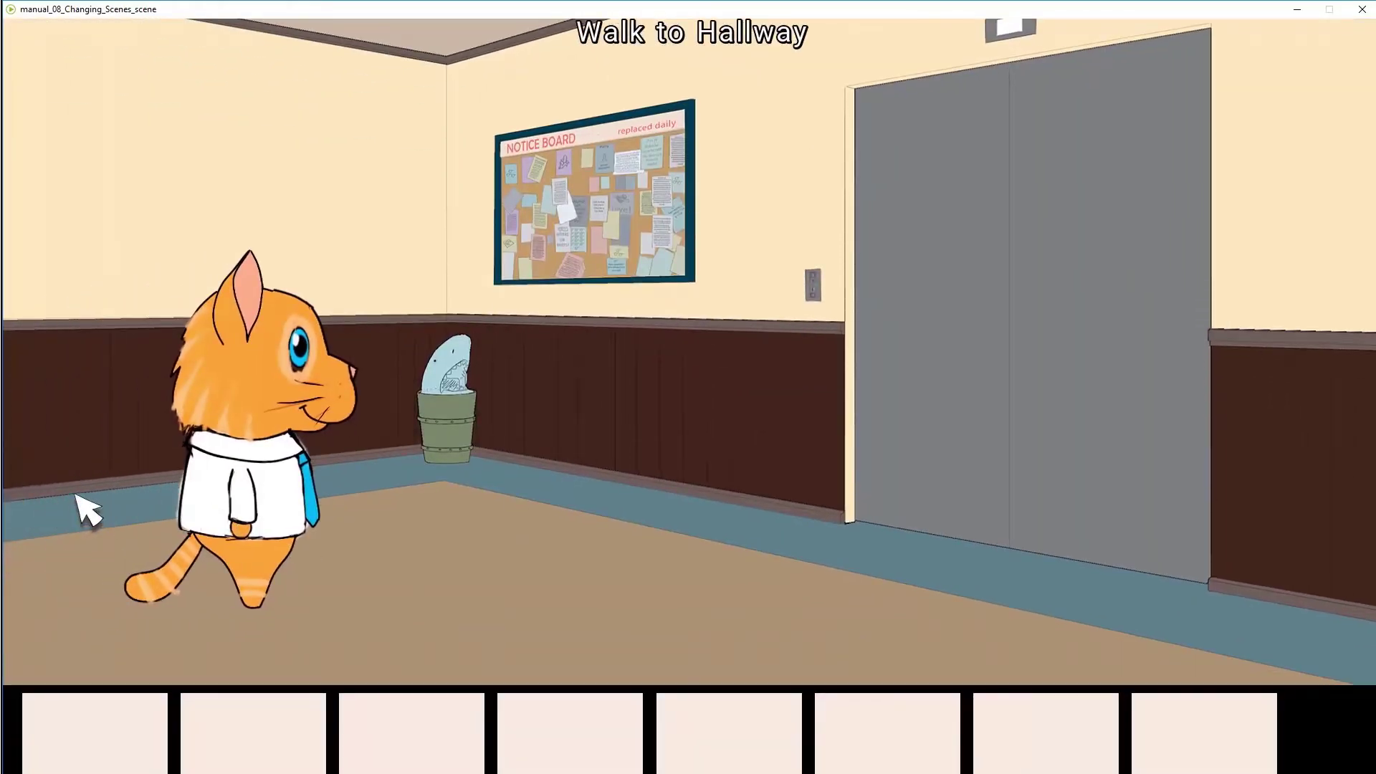
pyautogui.click(35, 497)
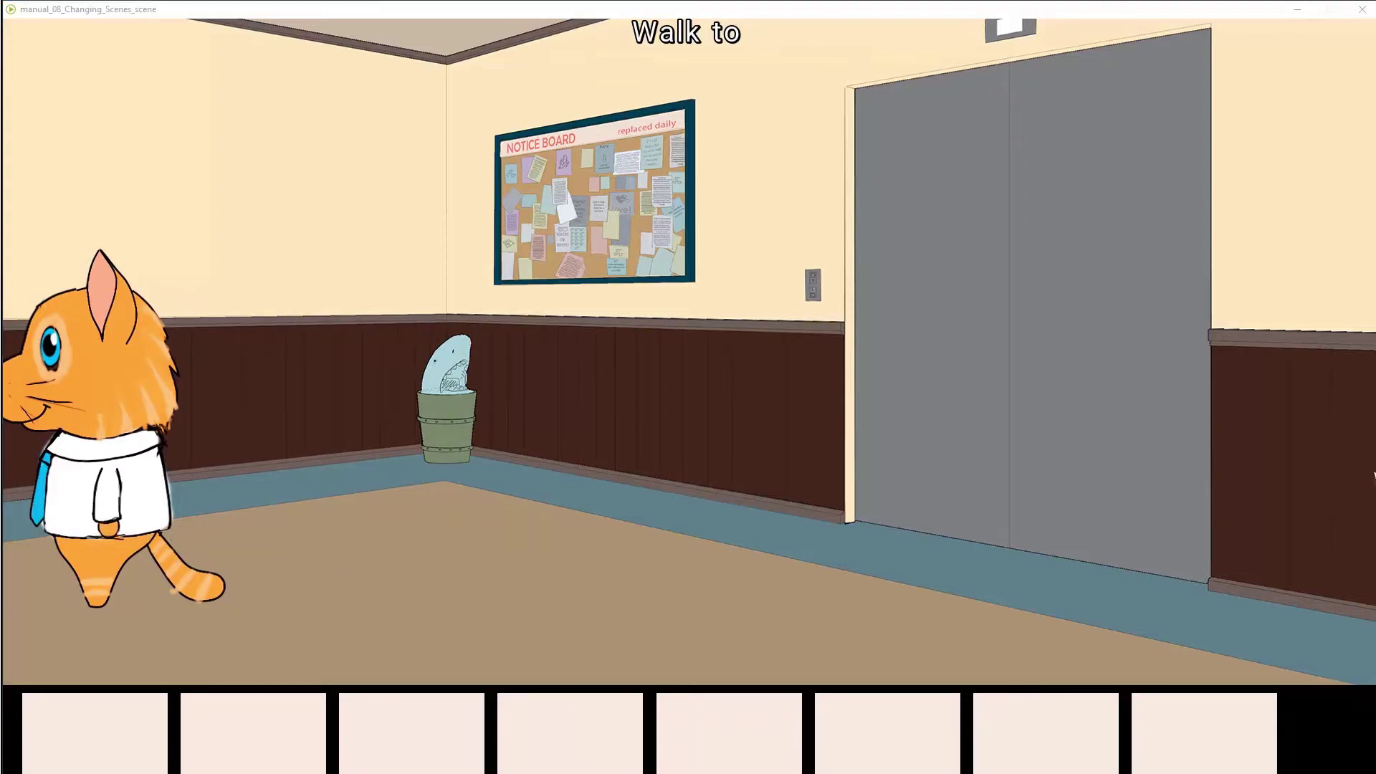
pyautogui.click(1362, 9)
pyautogui.click(57, 95)
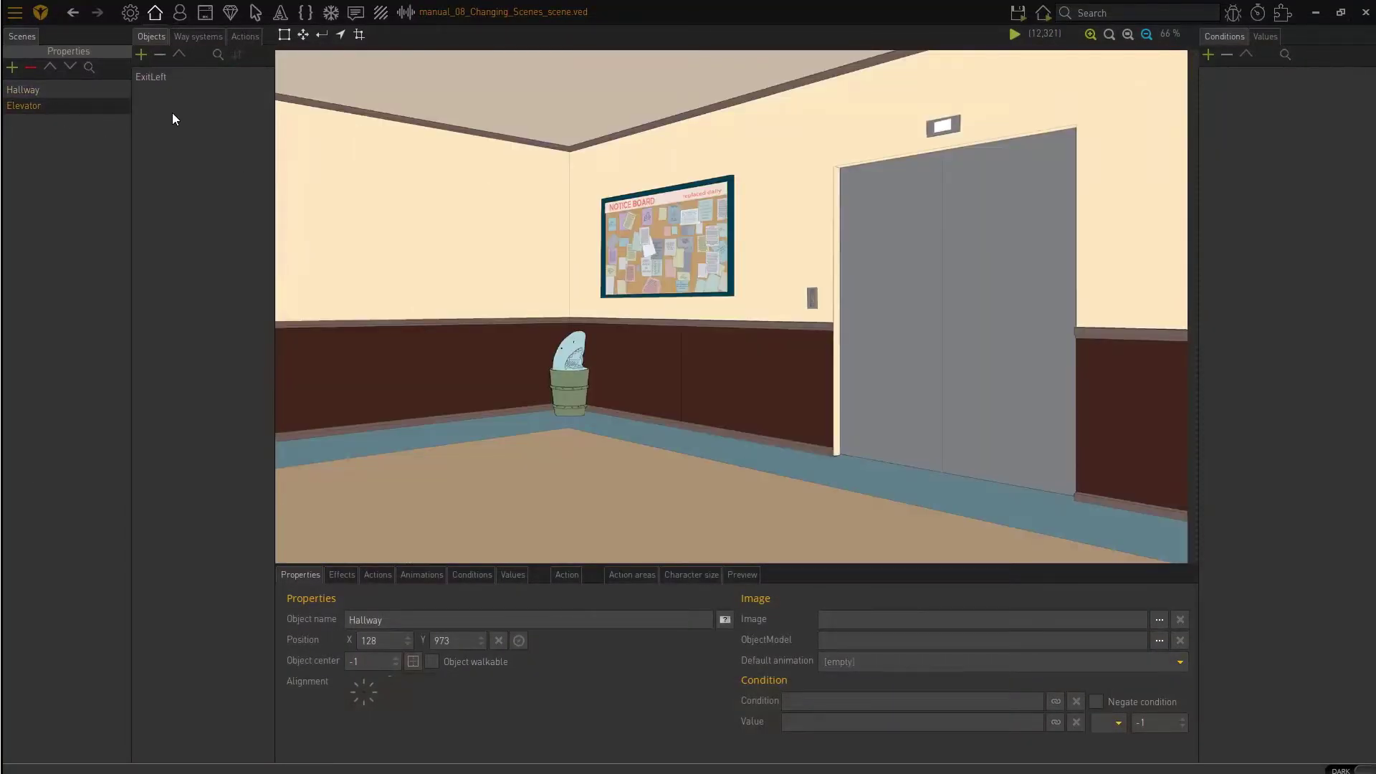
# Add a WalkTo-triggered action to the ExitLeft object
pyautogui.click(179, 79)
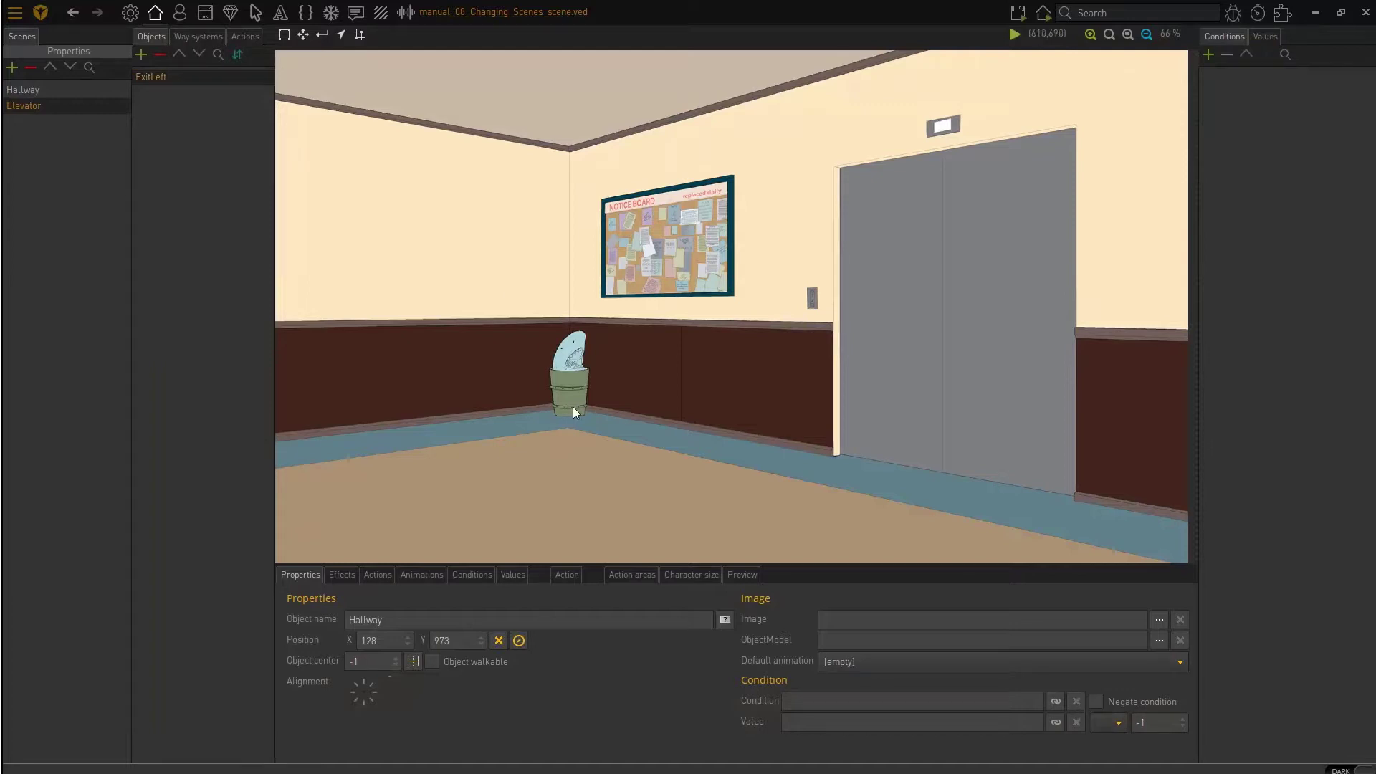
pyautogui.click(378, 576)
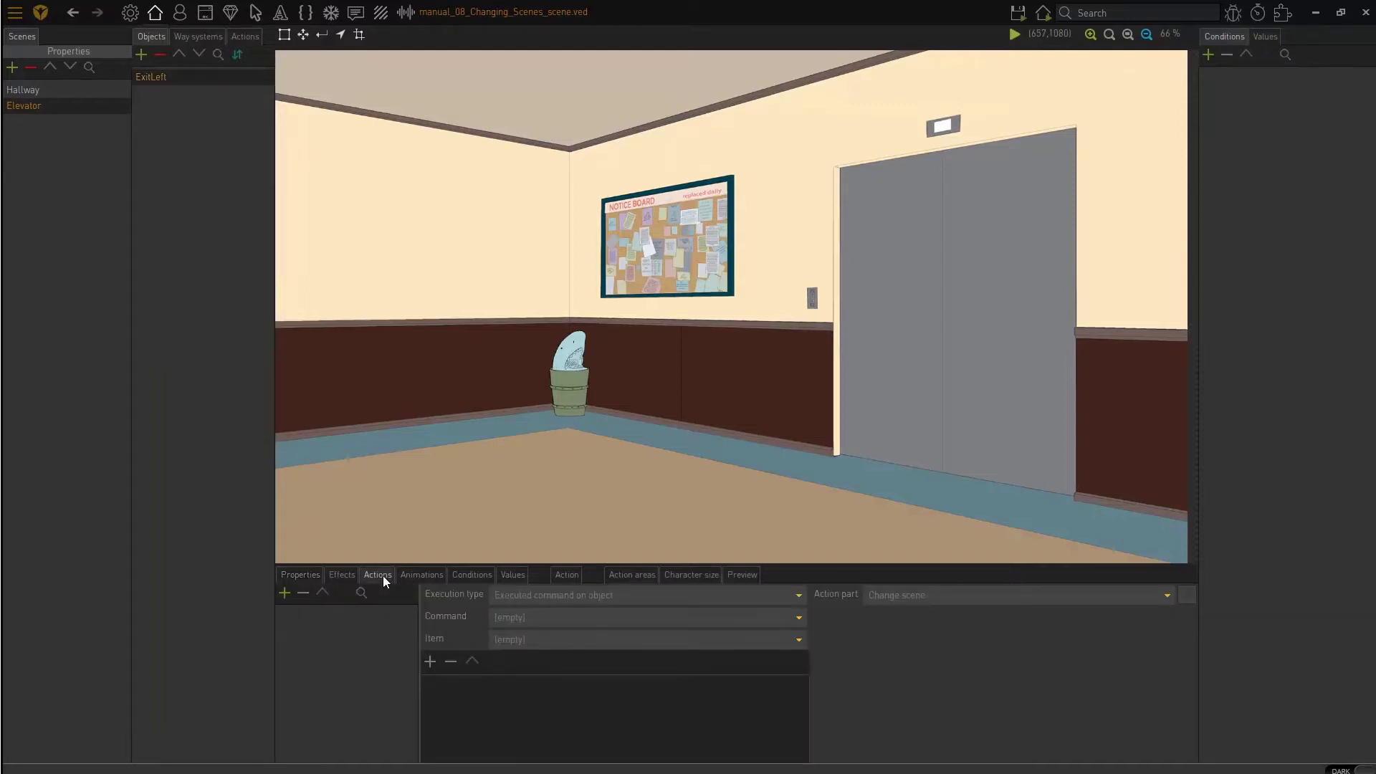
pyautogui.click(286, 595)
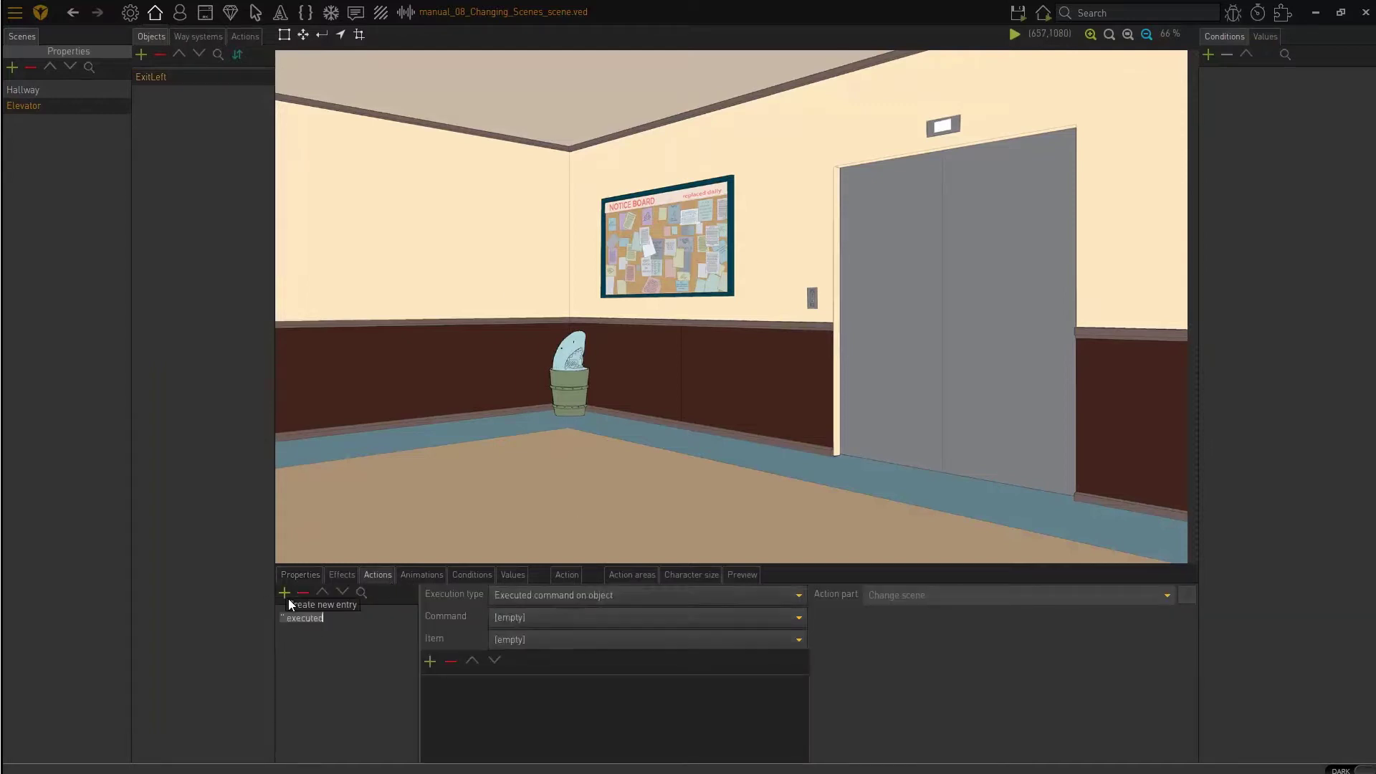
pyautogui.click(557, 617)
pyautogui.click(523, 653)
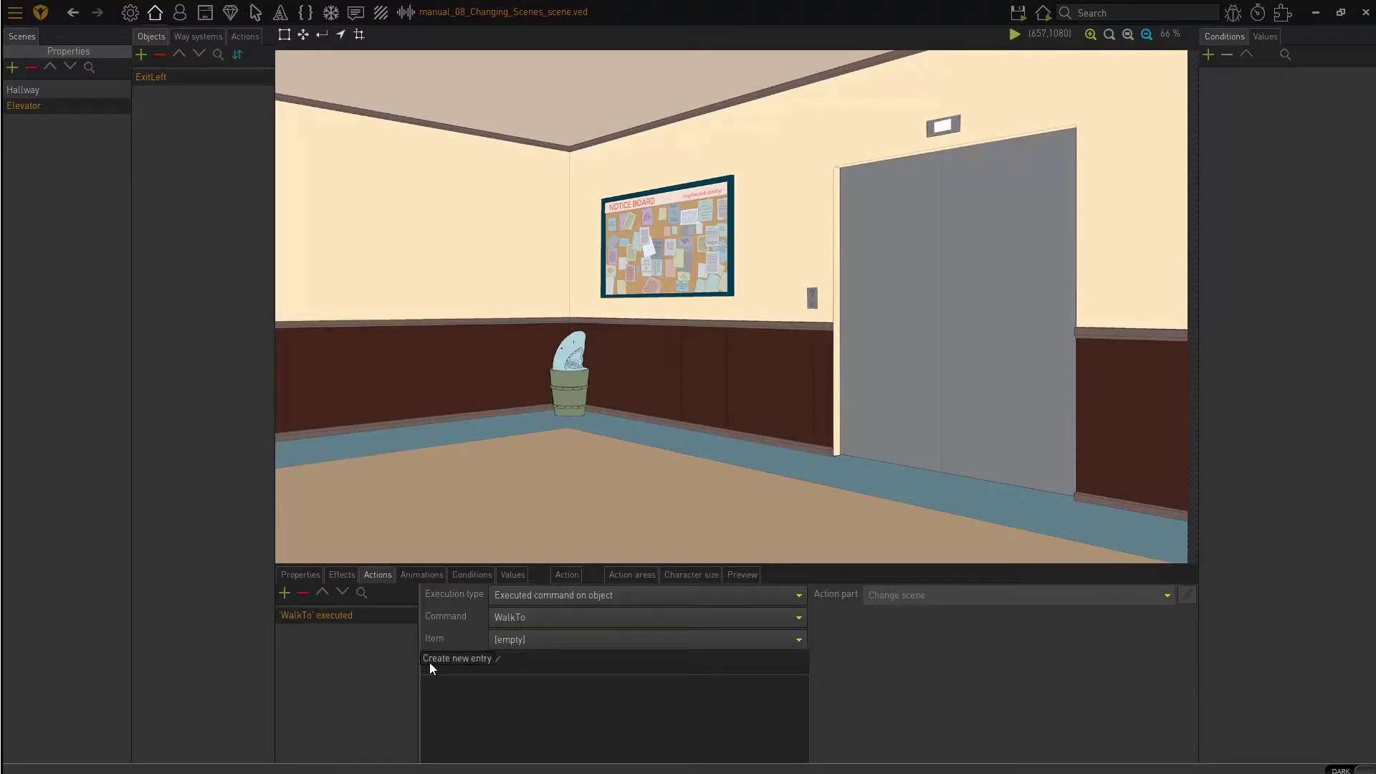
# Give the action a Change scene part to Hallway, arriving at Exit_Back
pyautogui.click(430, 661)
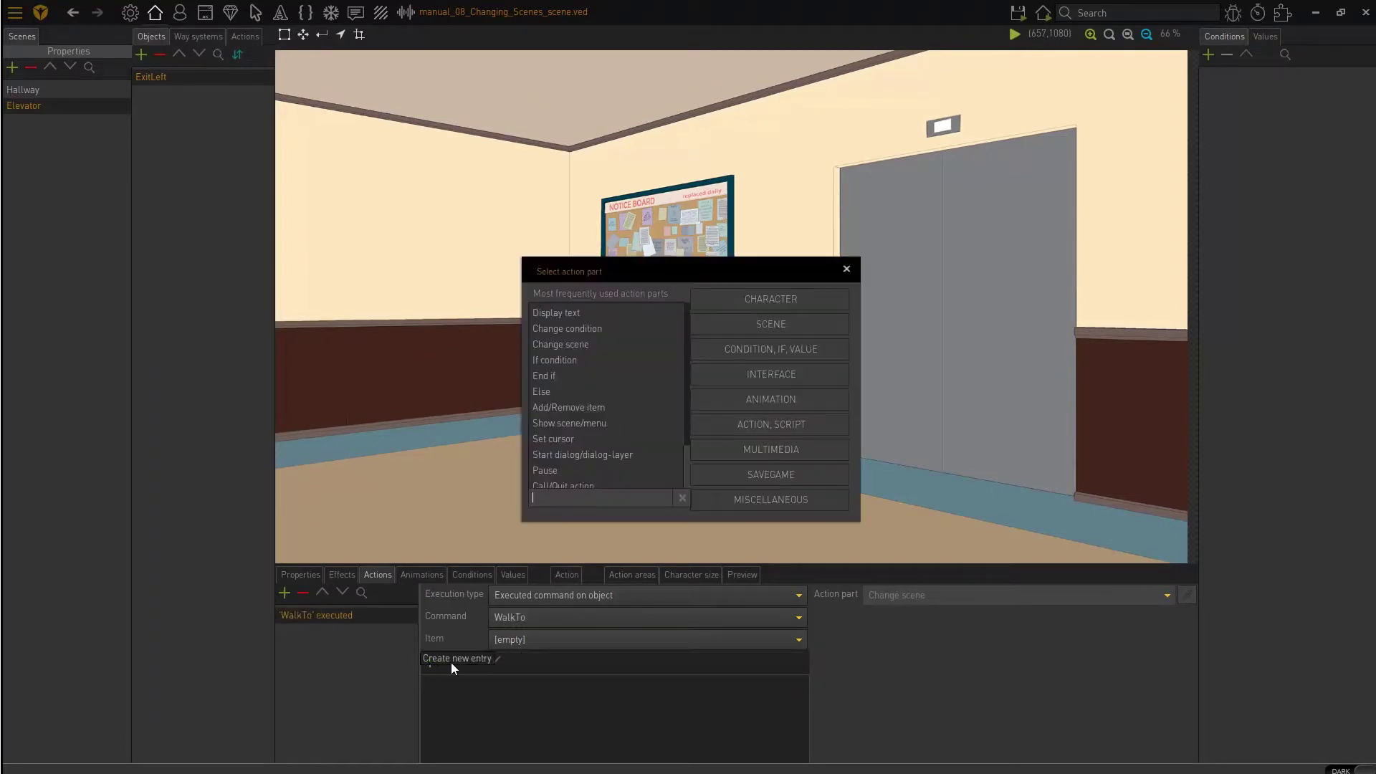
pyautogui.click(793, 324)
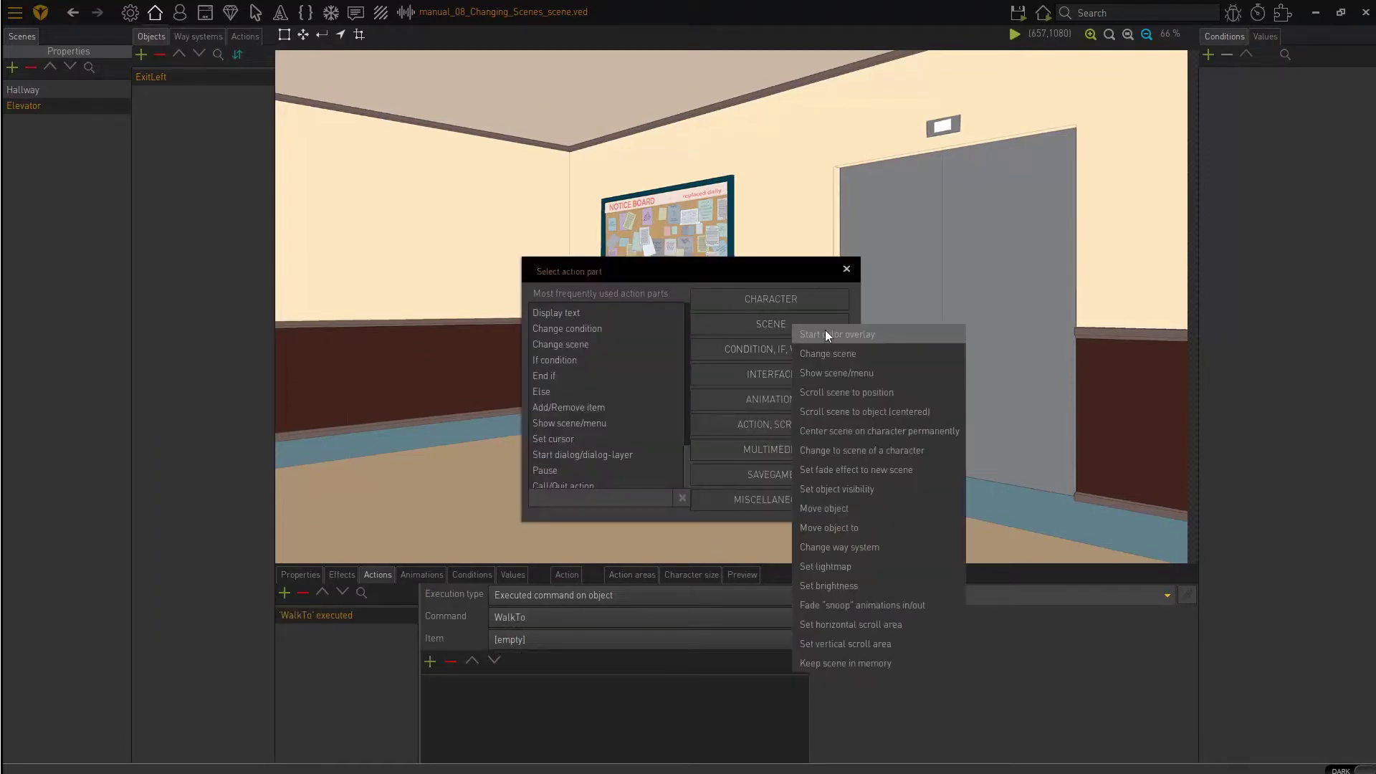
pyautogui.click(856, 354)
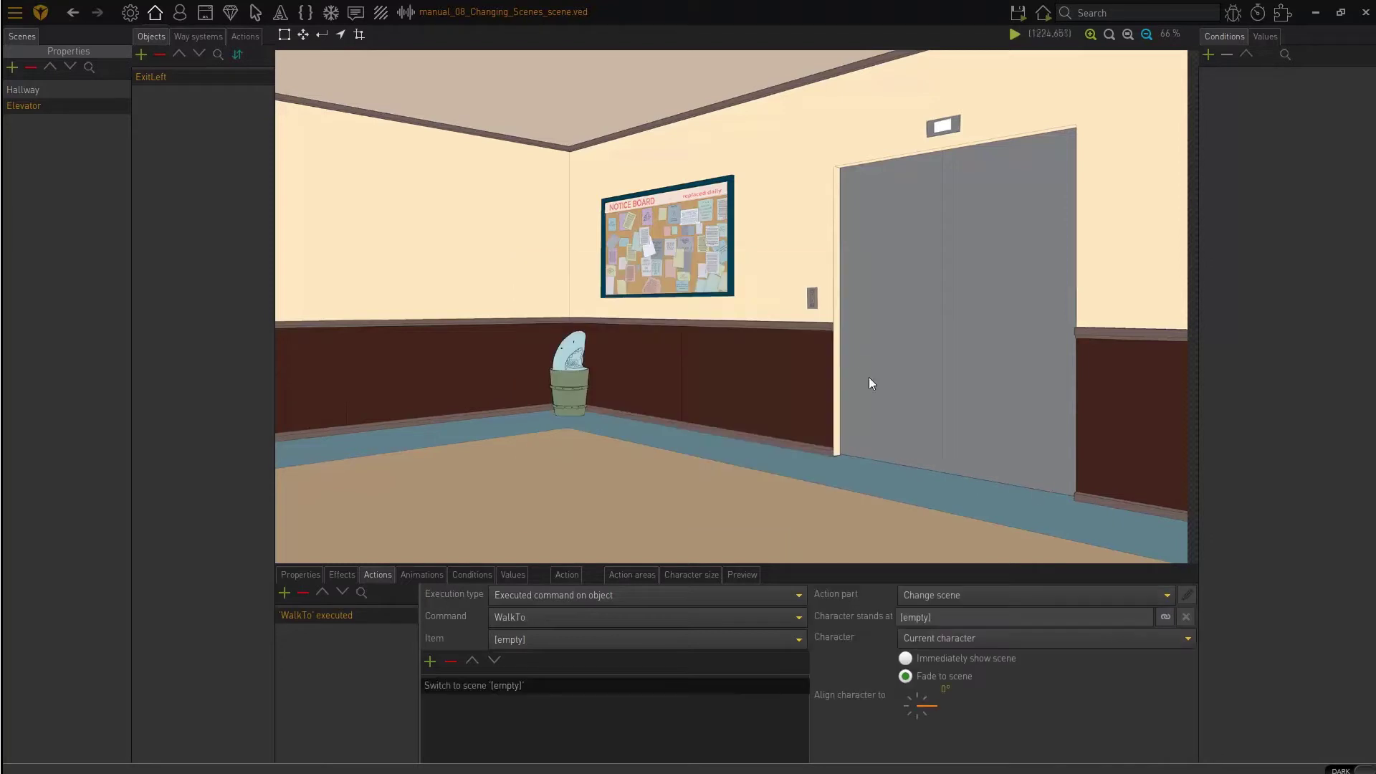
pyautogui.click(1164, 621)
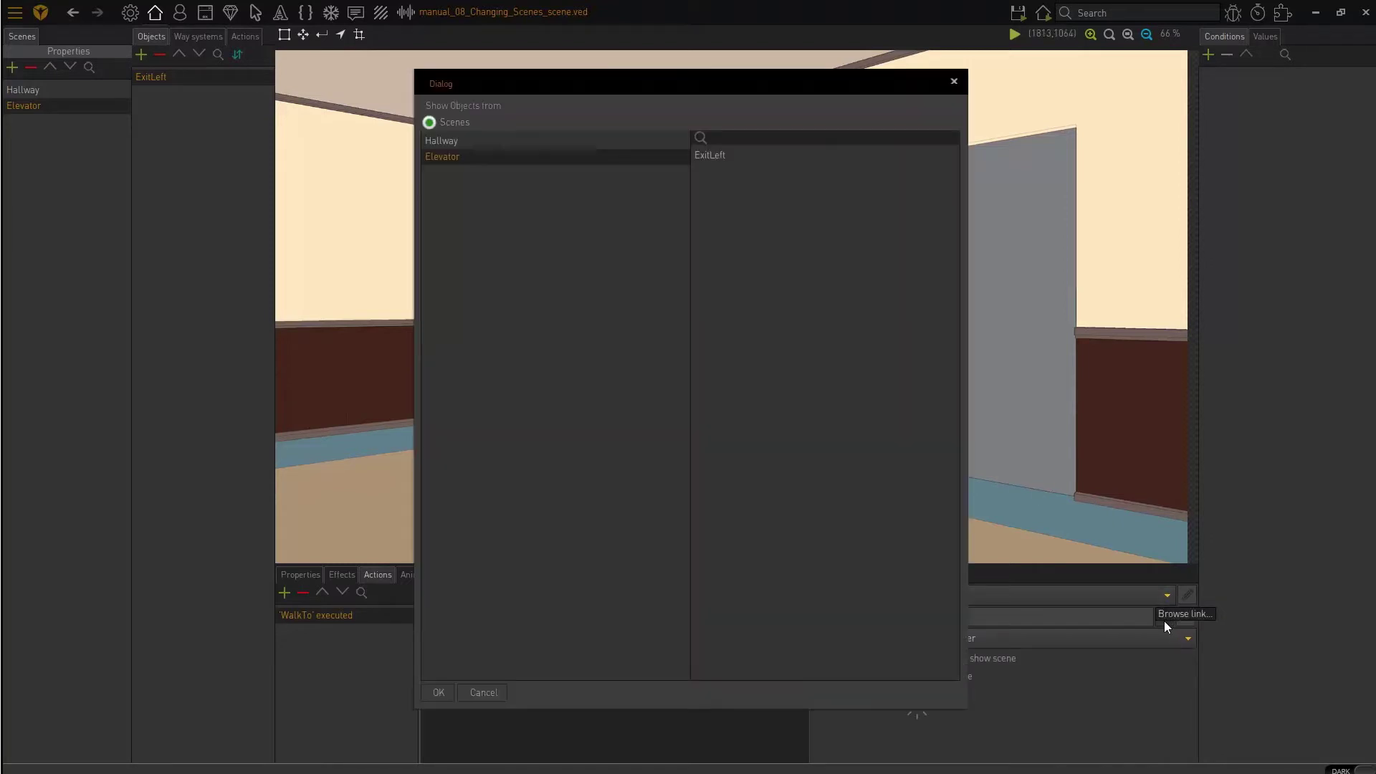
pyautogui.click(503, 142)
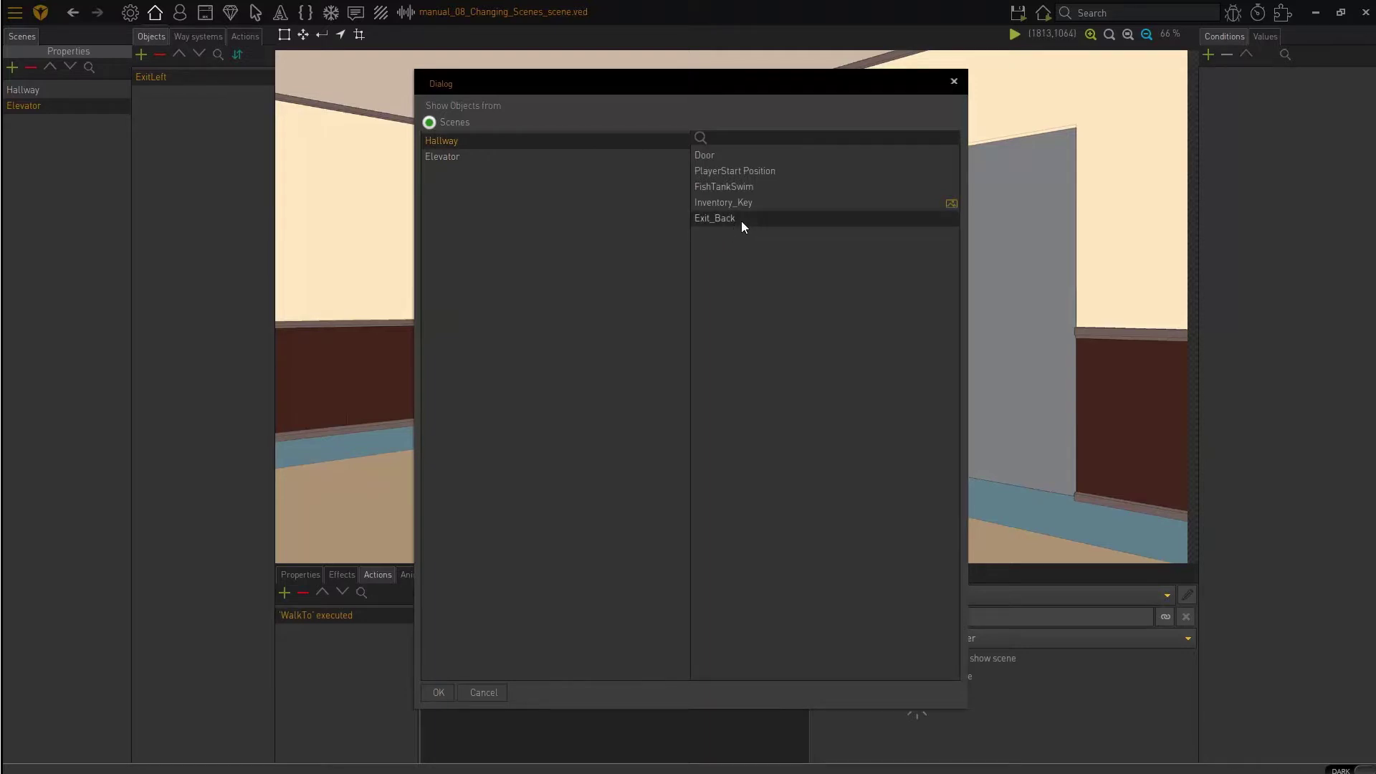
pyautogui.click(445, 694)
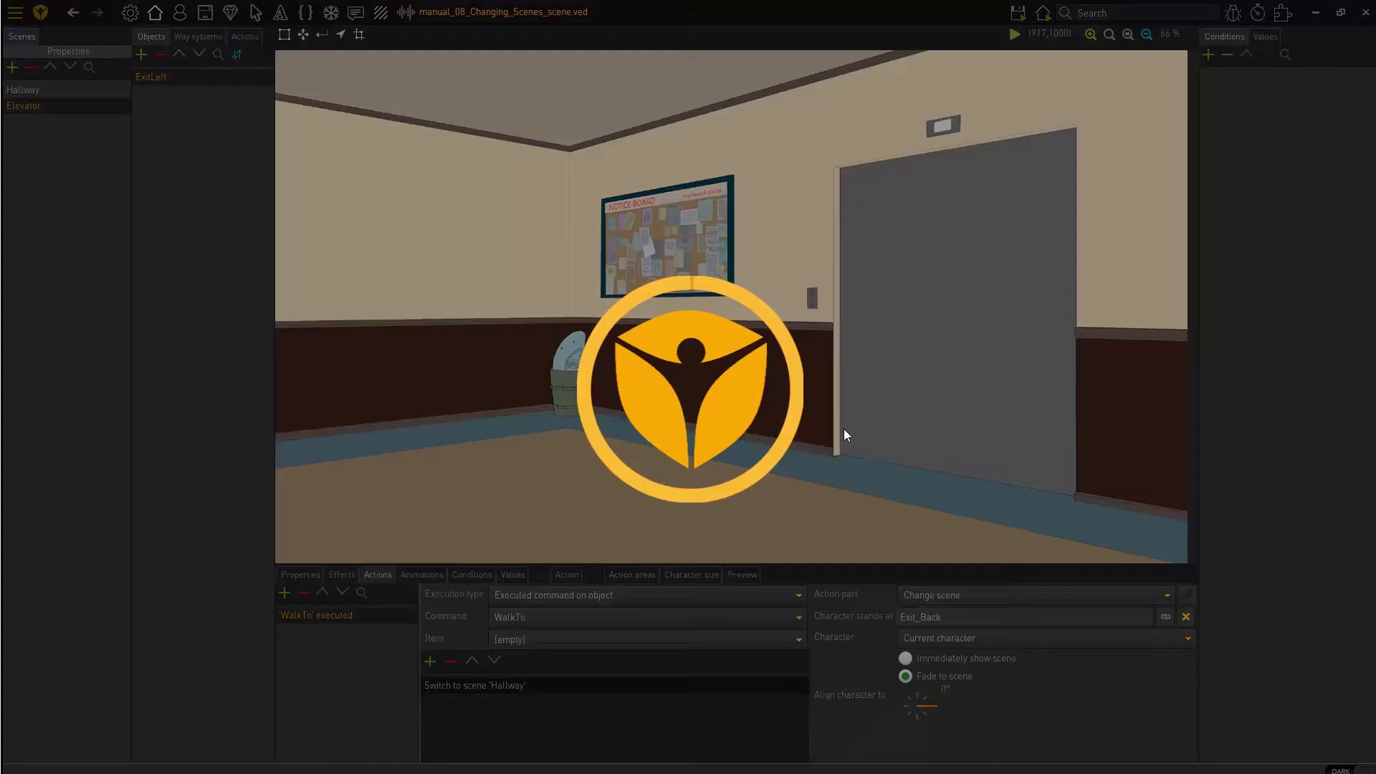
pyautogui.moveTo(1019, 13)
pyautogui.click(1037, 68)
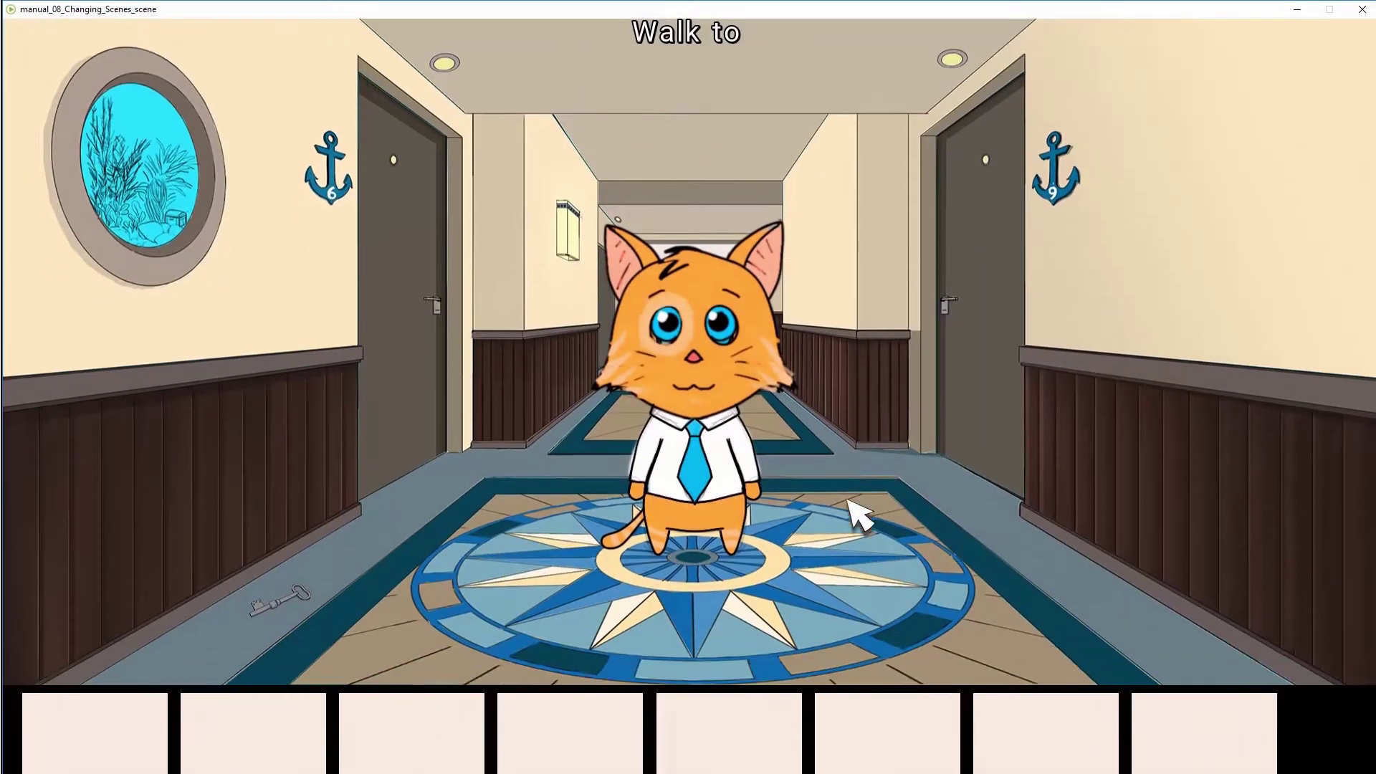
pyautogui.click(738, 309)
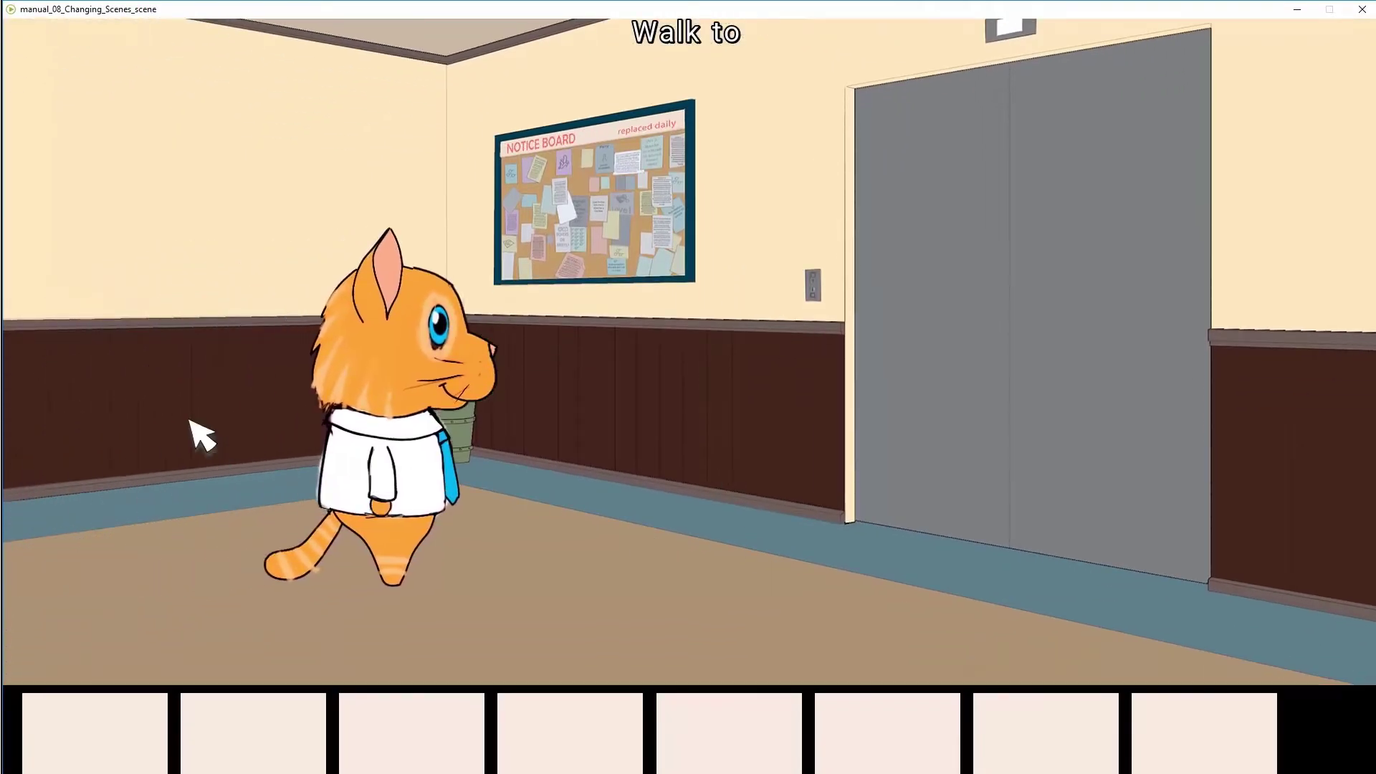
pyautogui.click(47, 414)
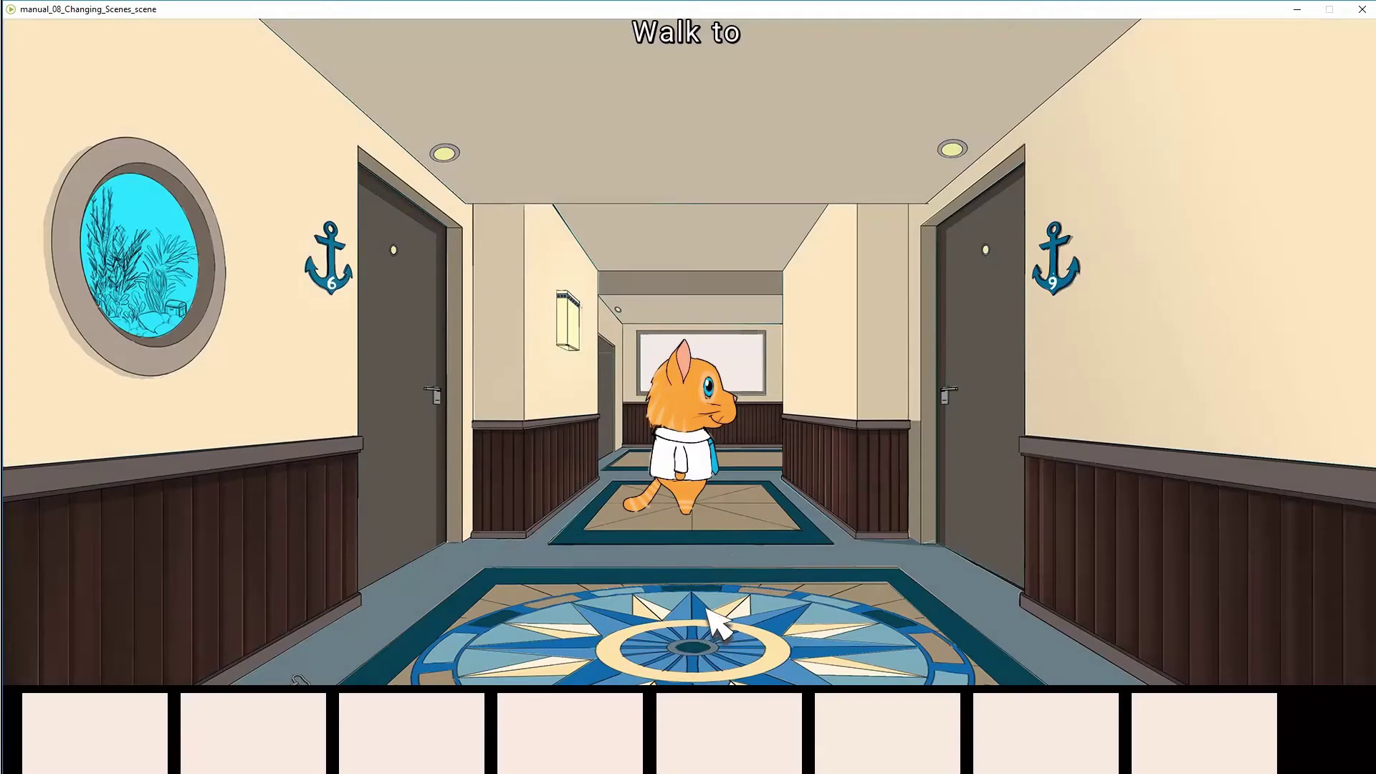
pyautogui.click(713, 623)
pyautogui.click(700, 415)
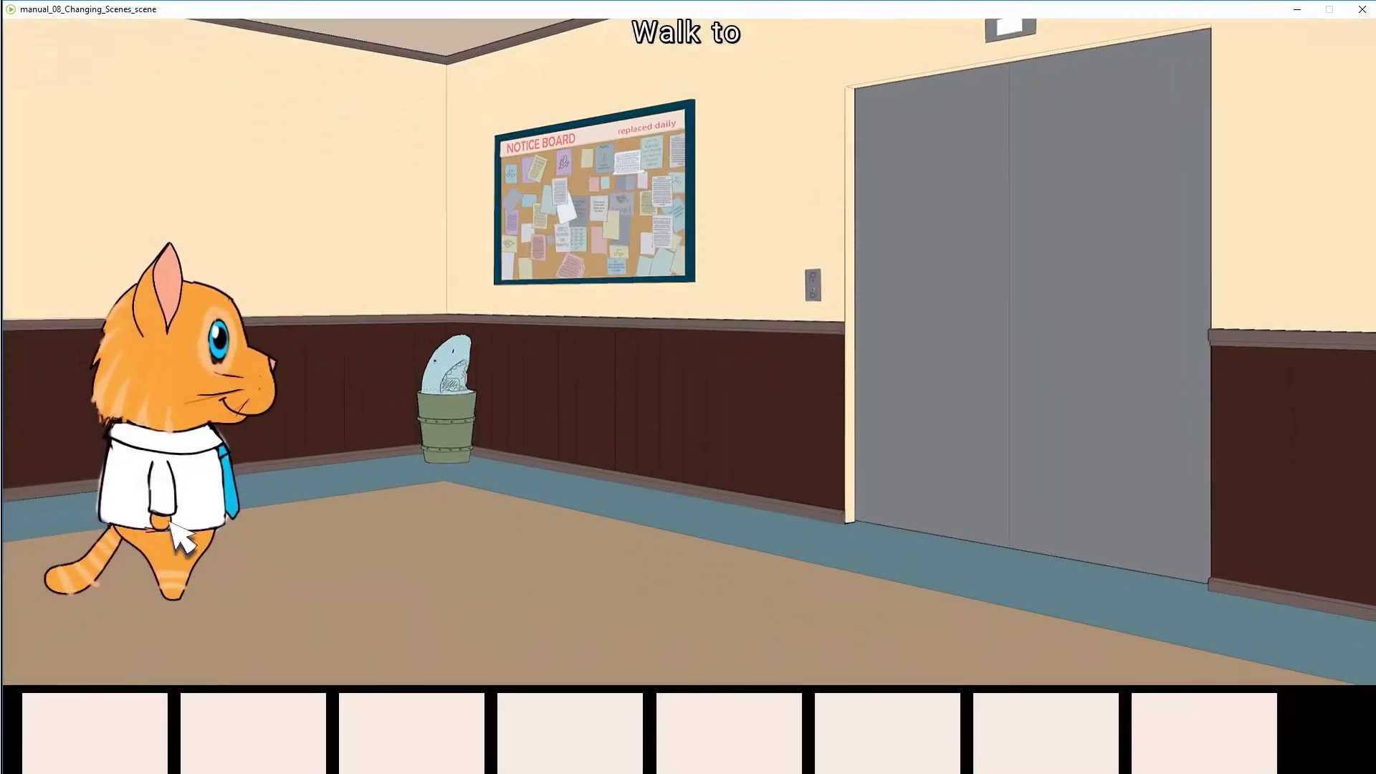
pyautogui.click(36, 507)
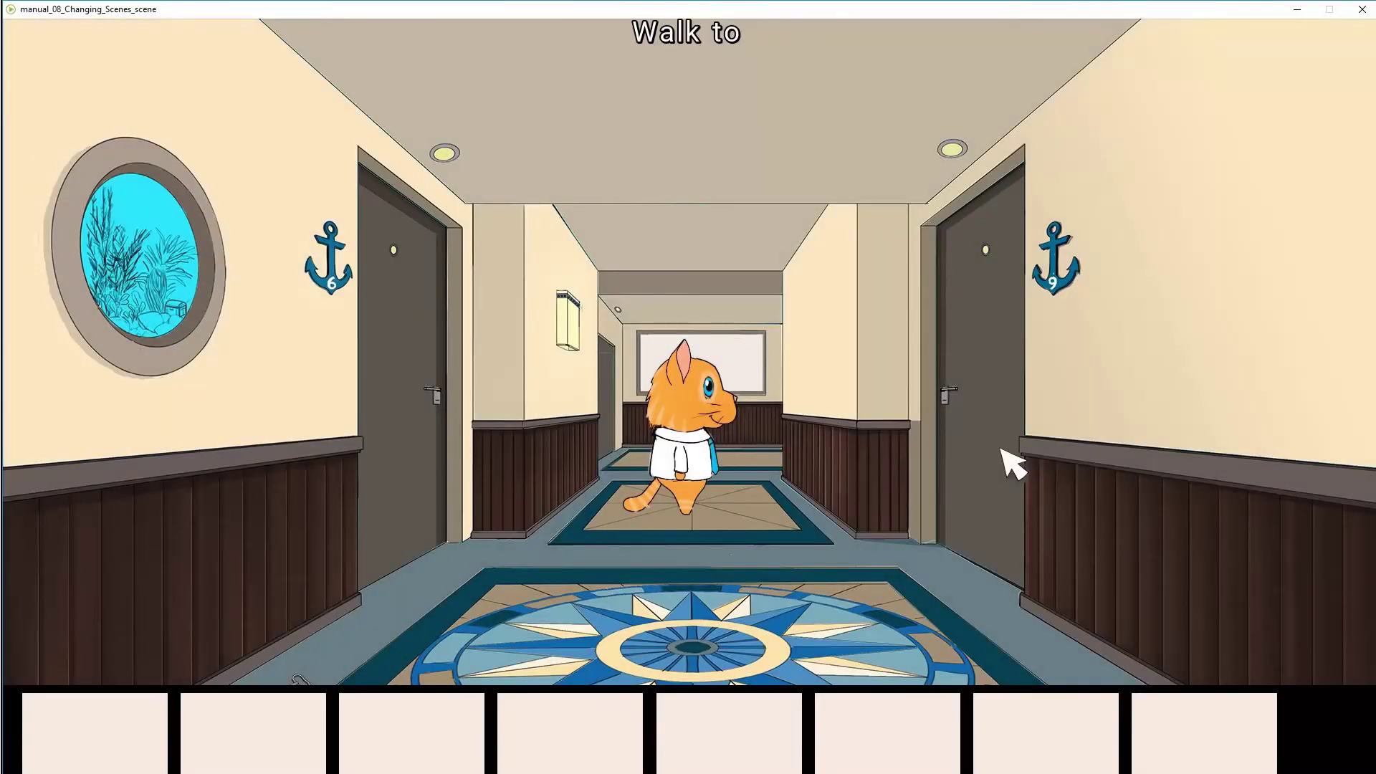
pyautogui.click(1362, 9)
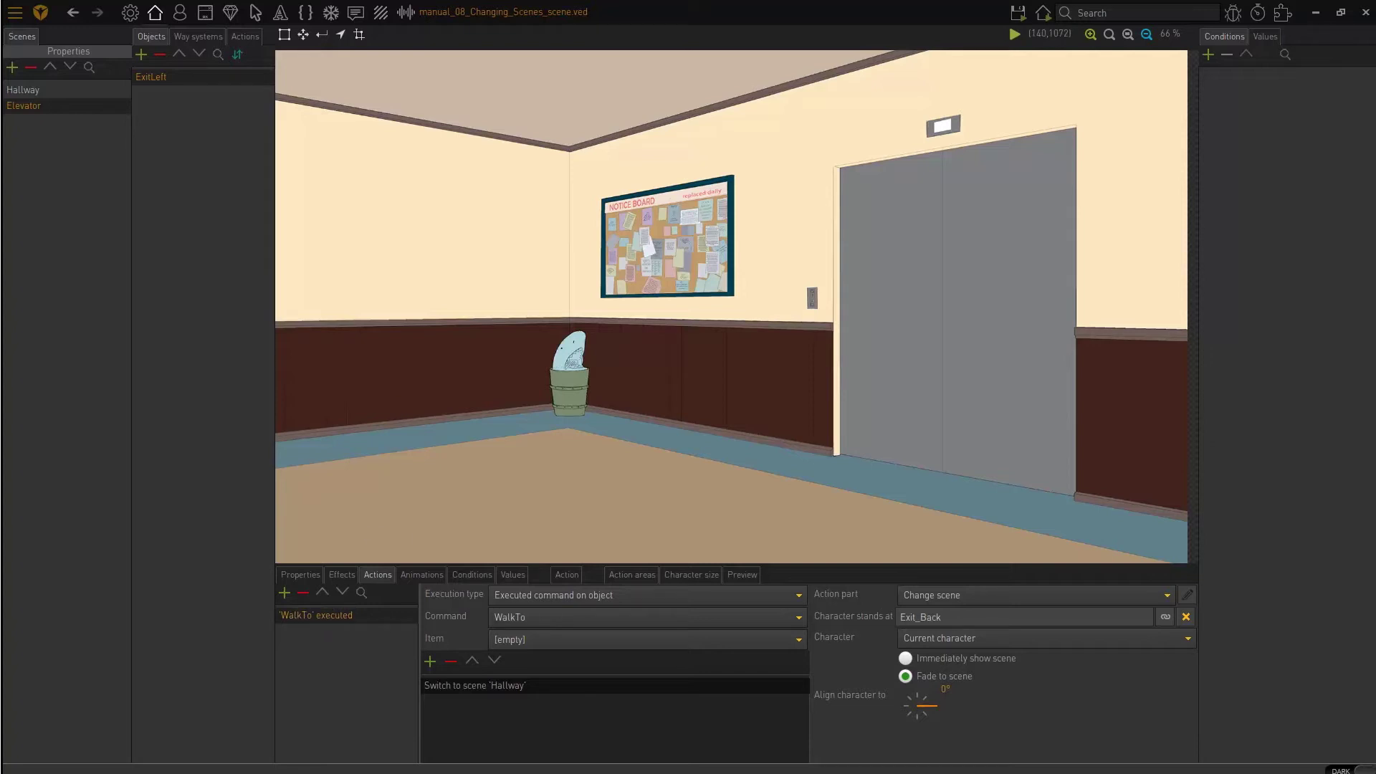
# Set the arriving character's alignment to 270° and reconfirm Exit_Back as the arrival point
pyautogui.click(917, 717)
pyautogui.click(1165, 617)
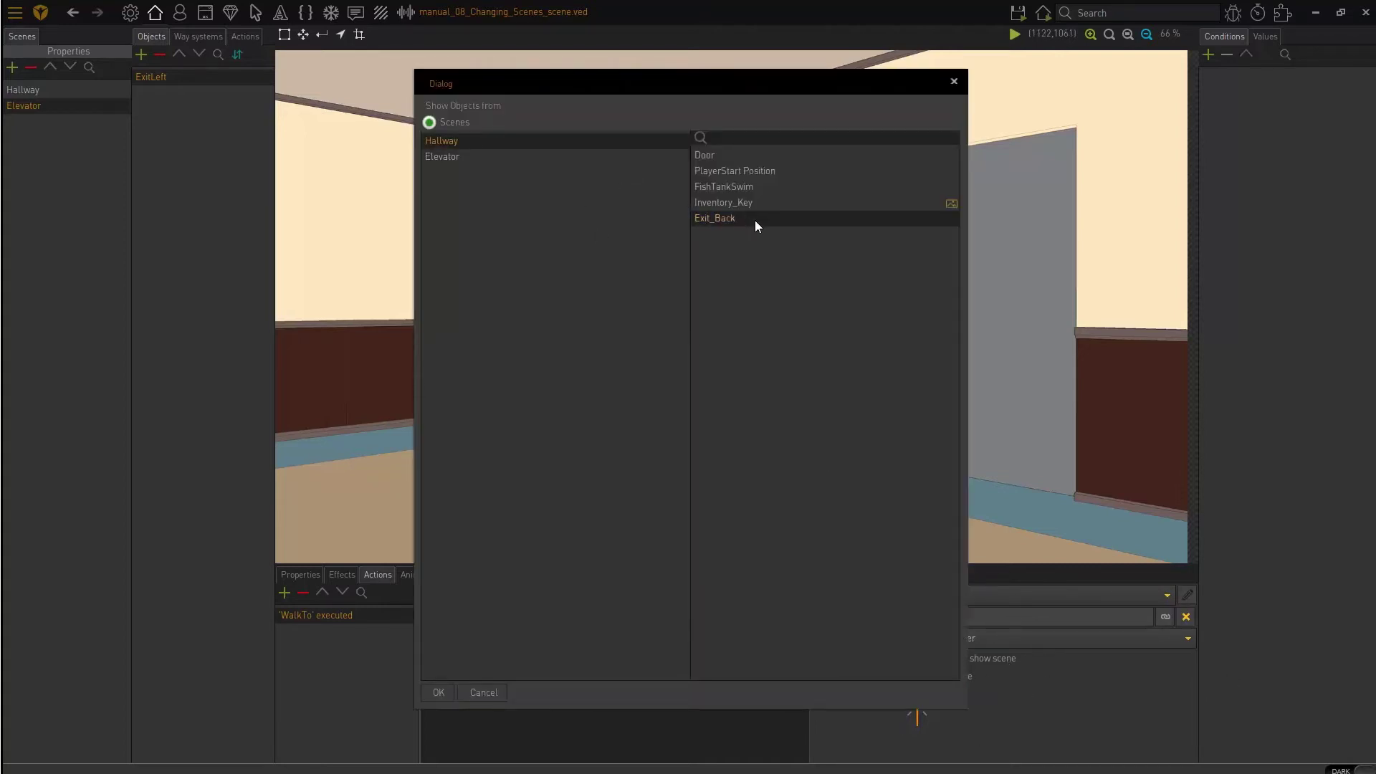
pyautogui.click(440, 691)
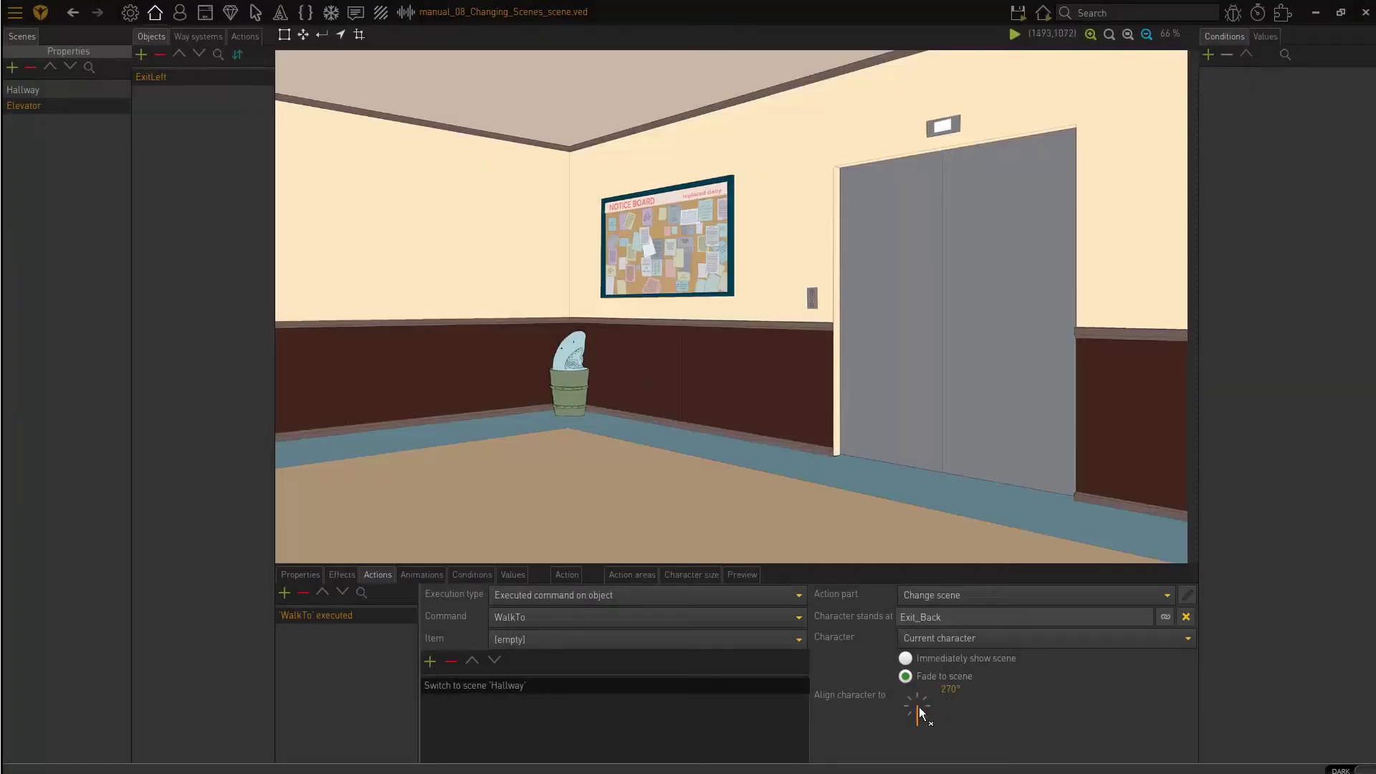
# Save and test-run the game, walking the cat to the elevator, then close it
pyautogui.click(1017, 13)
pyautogui.click(1045, 60)
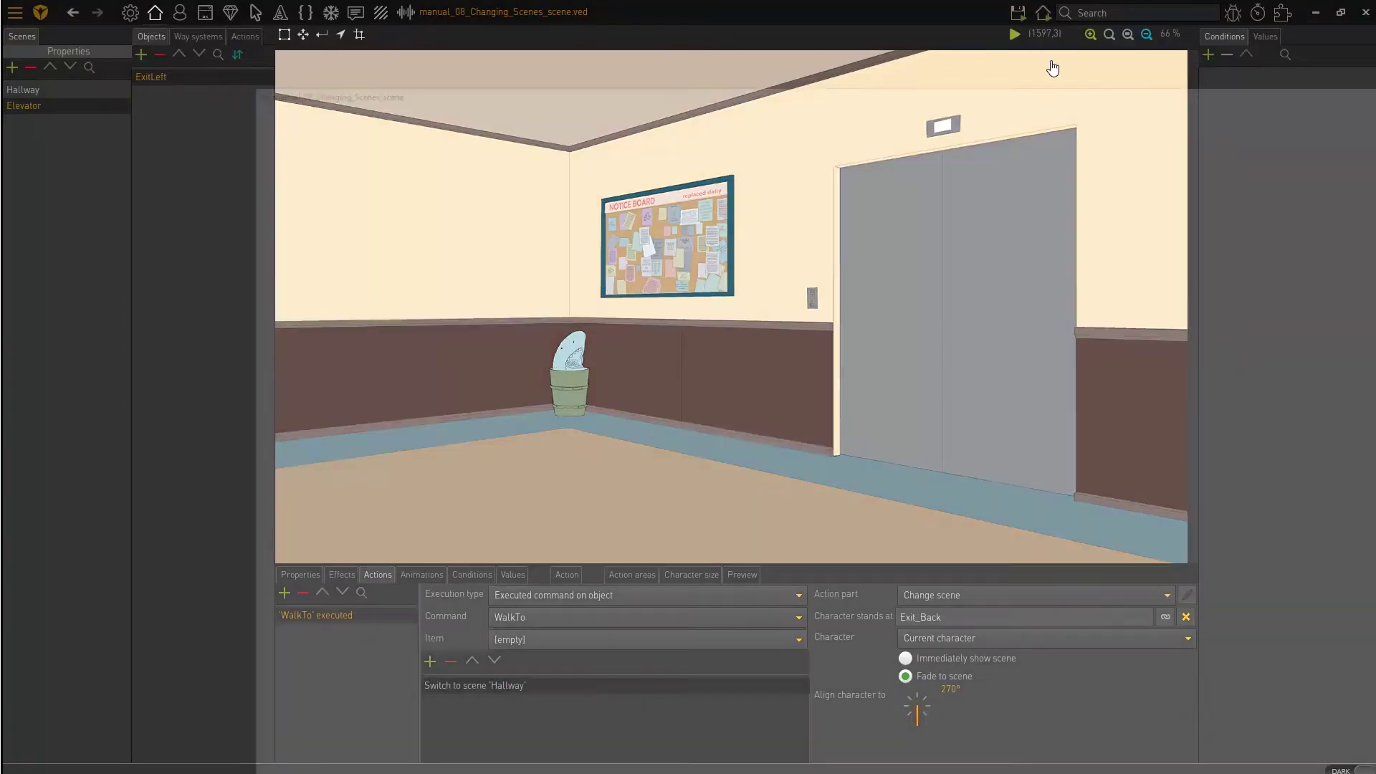
pyautogui.click(710, 316)
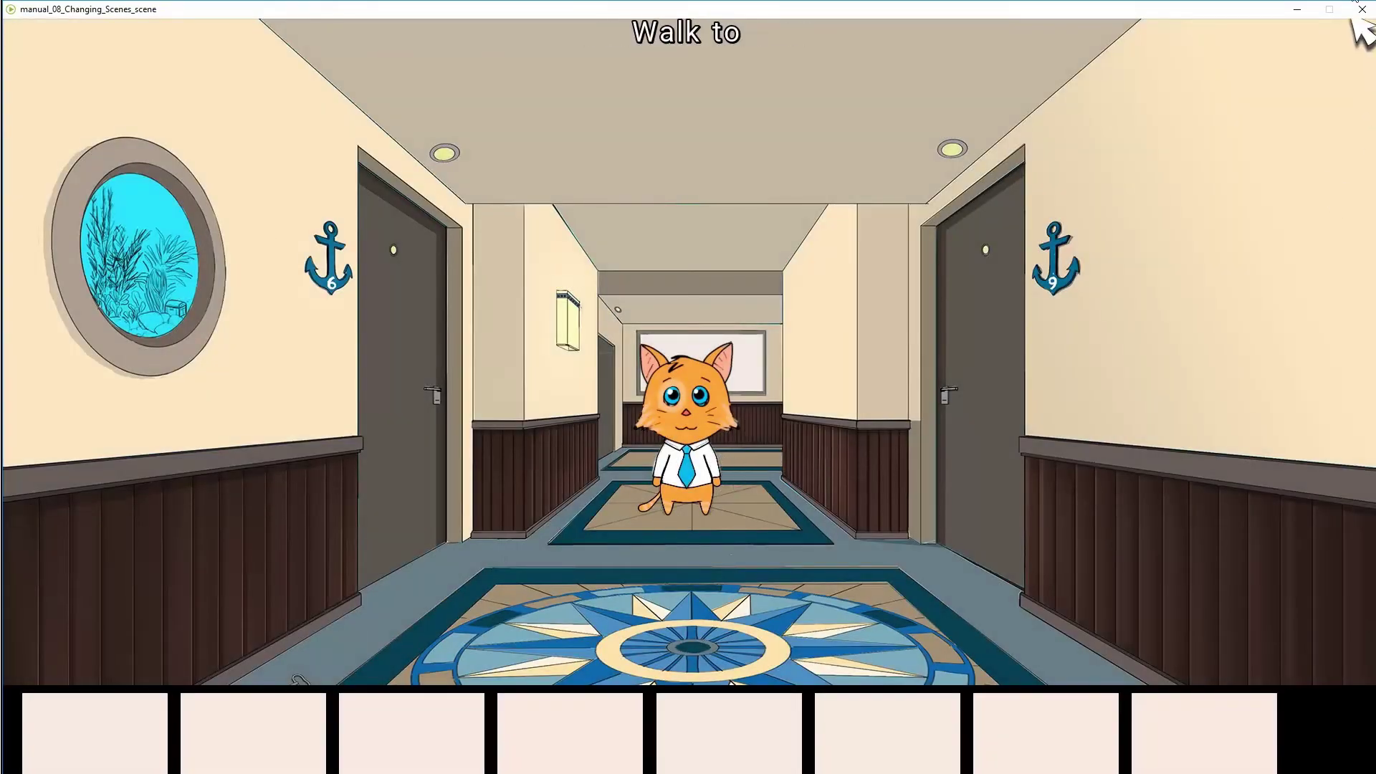
pyautogui.click(1362, 9)
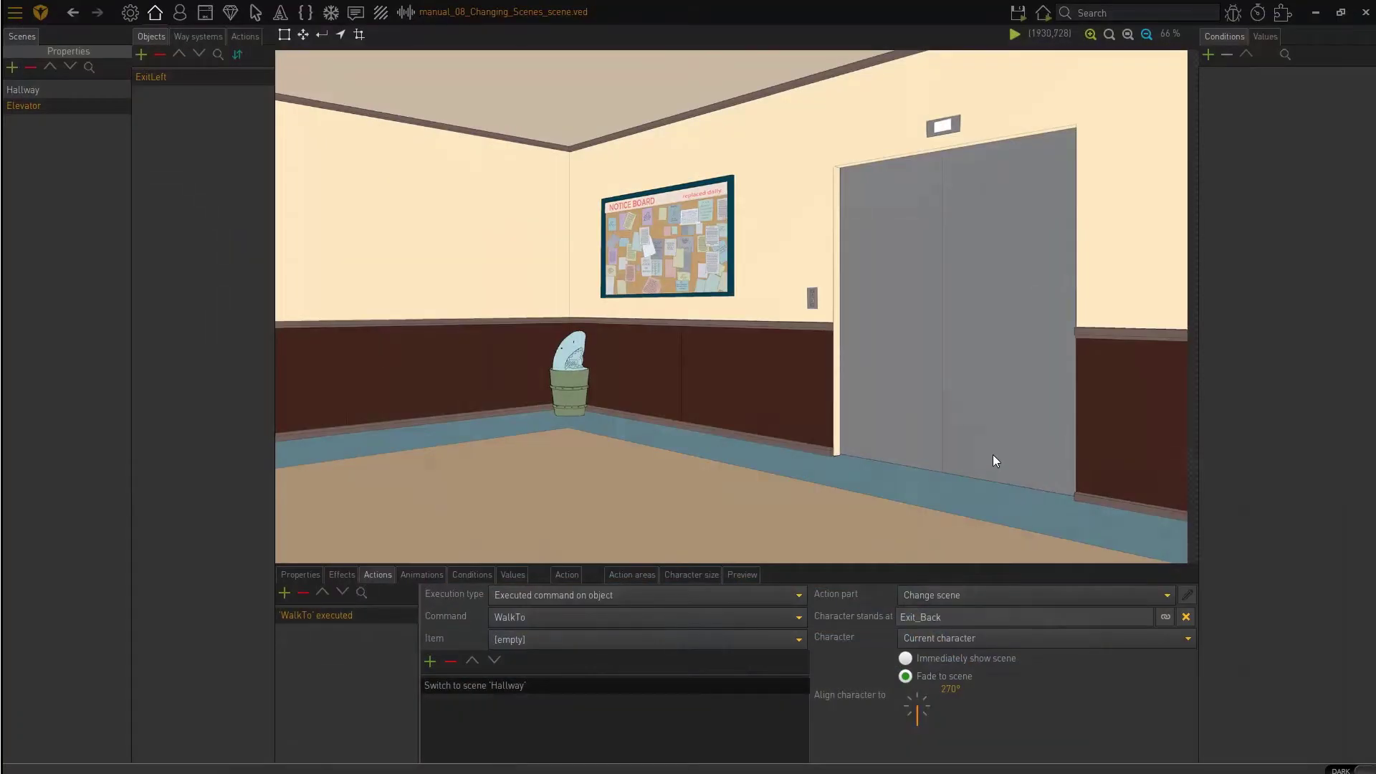
# Show the Hallway scene's Exit_Back WalkTo action that changes to Elevator at ExitLeft
pyautogui.click(57, 87)
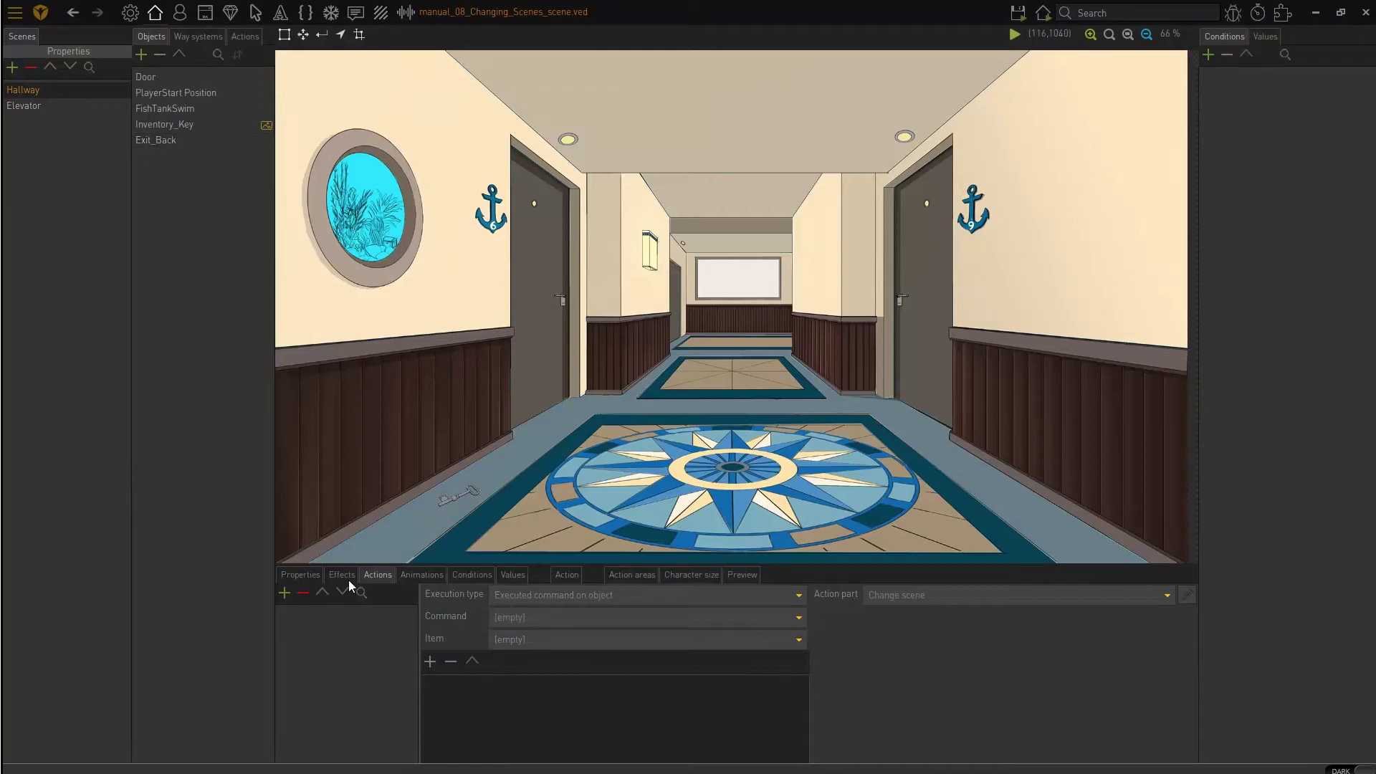
pyautogui.click(188, 143)
pyautogui.click(328, 615)
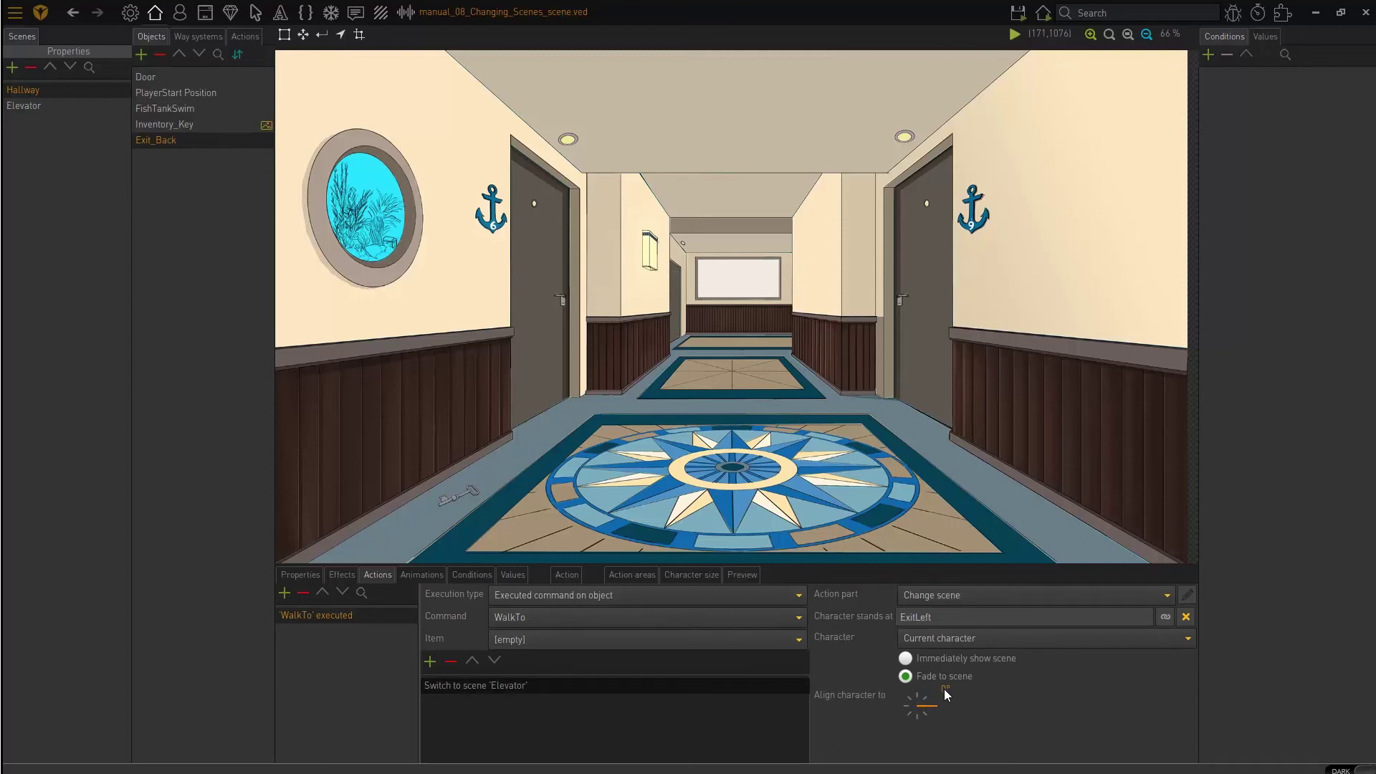
# Bring the Changing Scenes tutorial in Word forward and scroll to the hallway-elevator diagram
pyautogui.hotkey('alt', 'Tab')
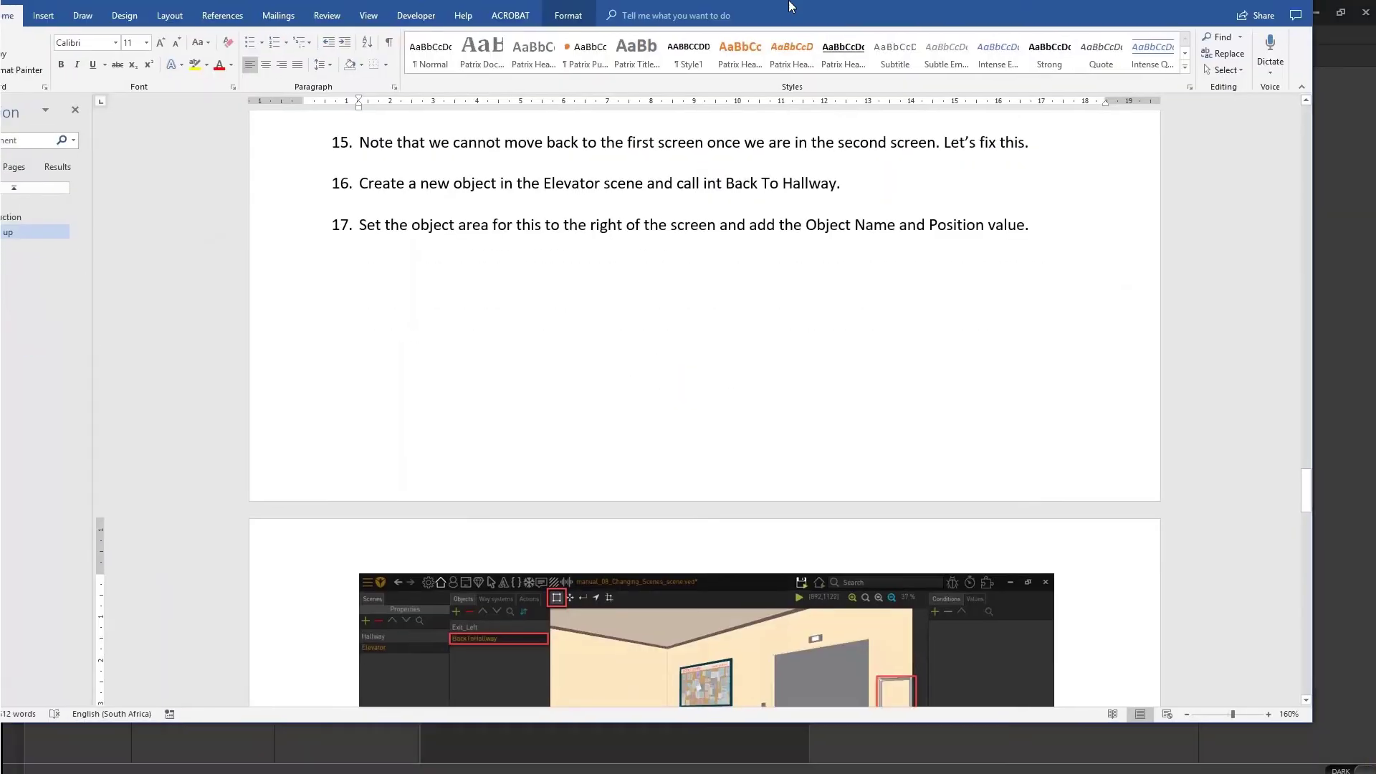
pyautogui.scroll(10, 1319, 388)
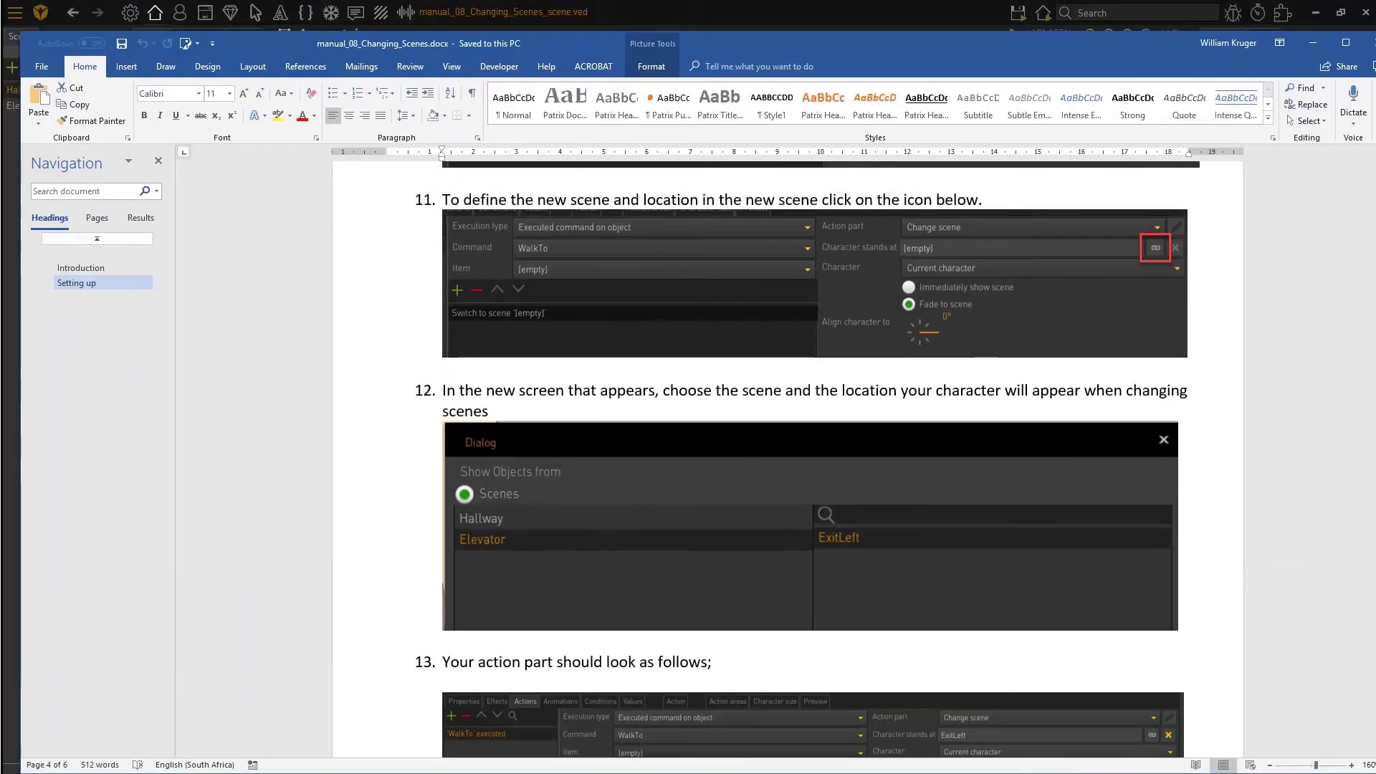
pyautogui.scroll(15, 1319, 388)
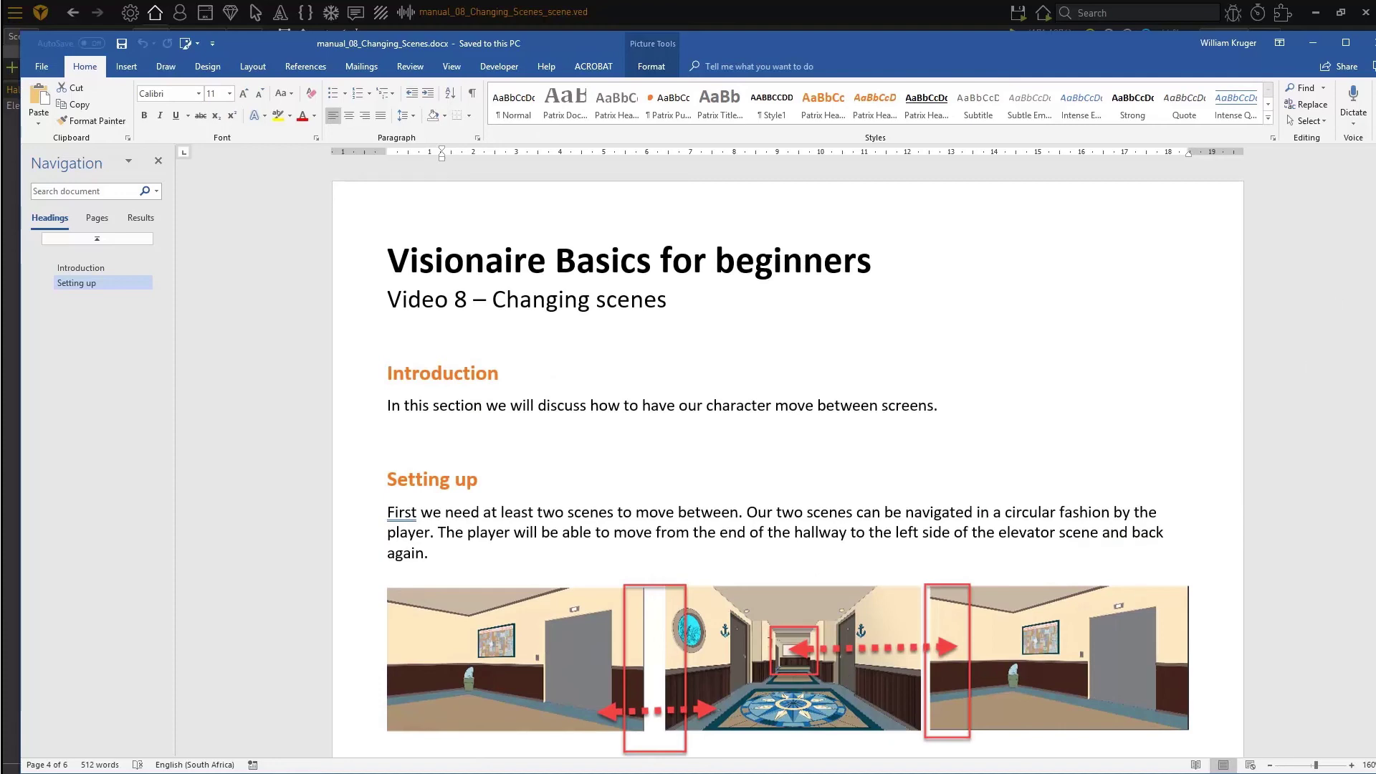
pyautogui.scroll(-4, 934, 563)
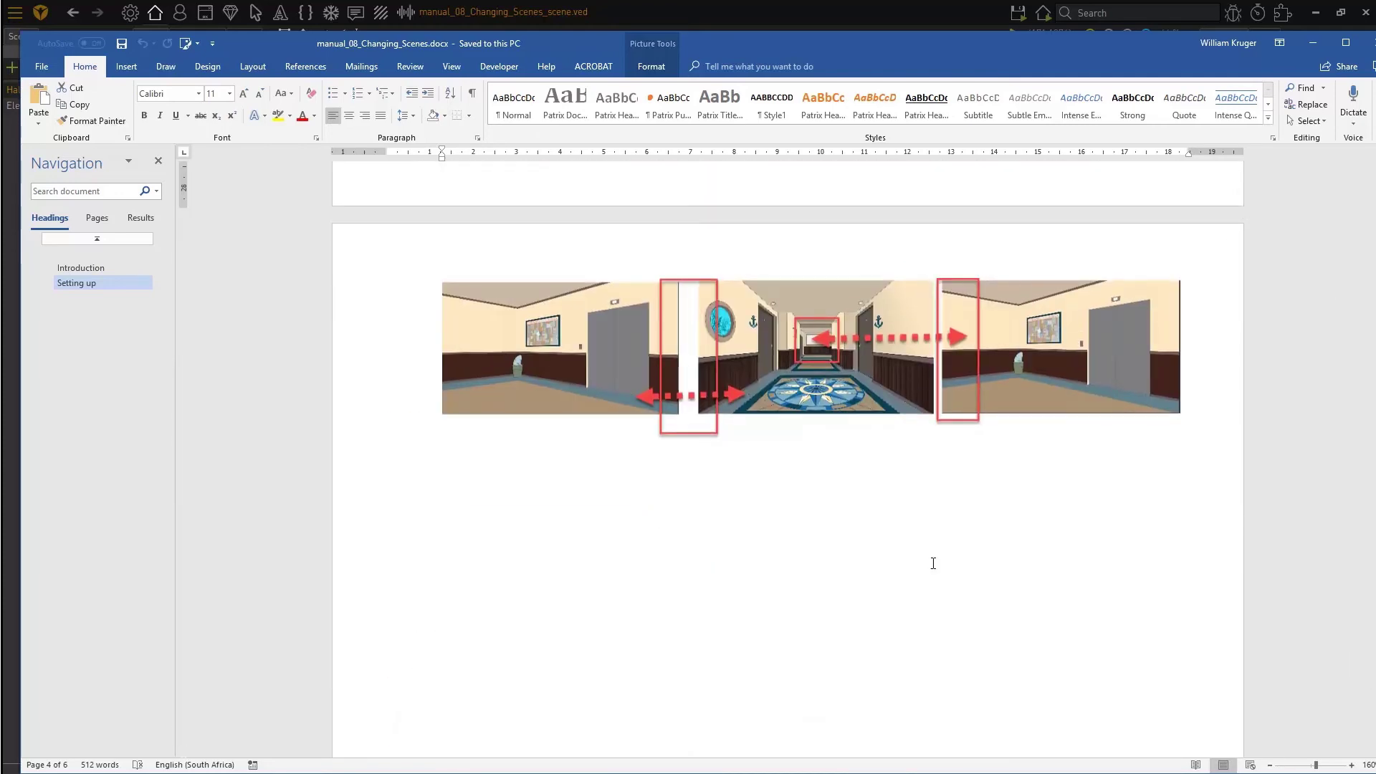